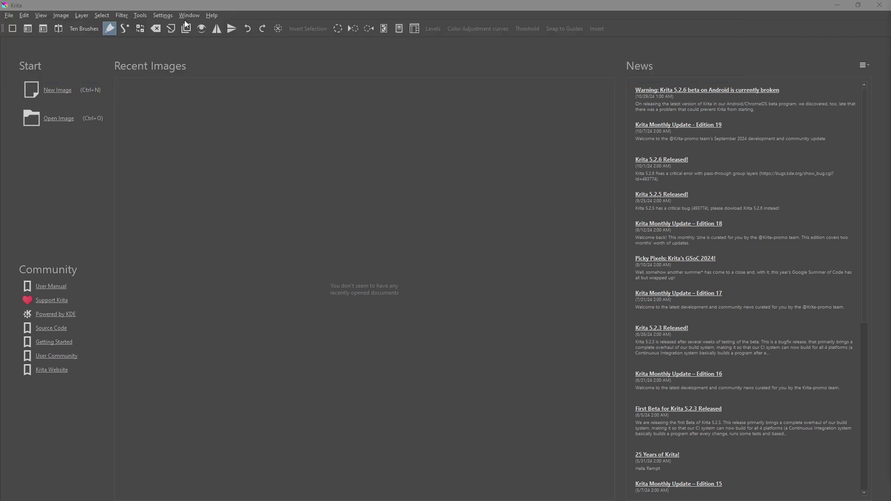
# Open Krita's General > Resources preferences and browse for a resource folder
pyautogui.click(163, 16)
pyautogui.click(185, 175)
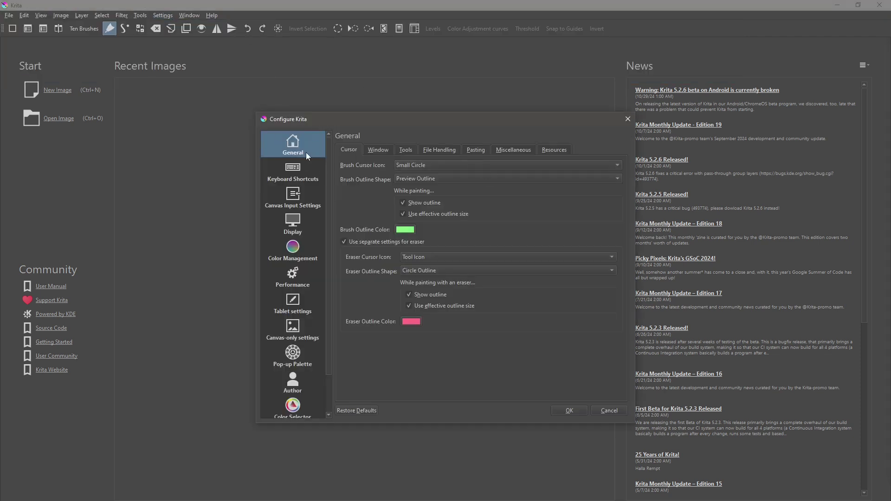
pyautogui.click(555, 152)
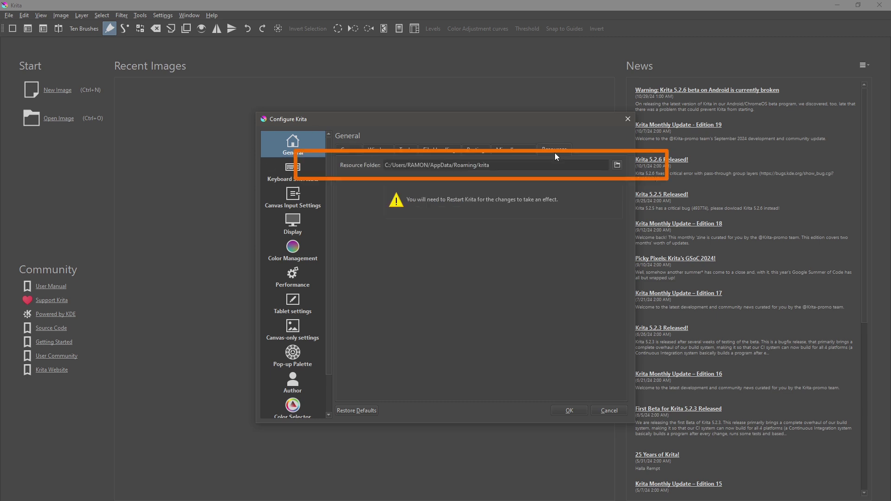
pyautogui.click(617, 165)
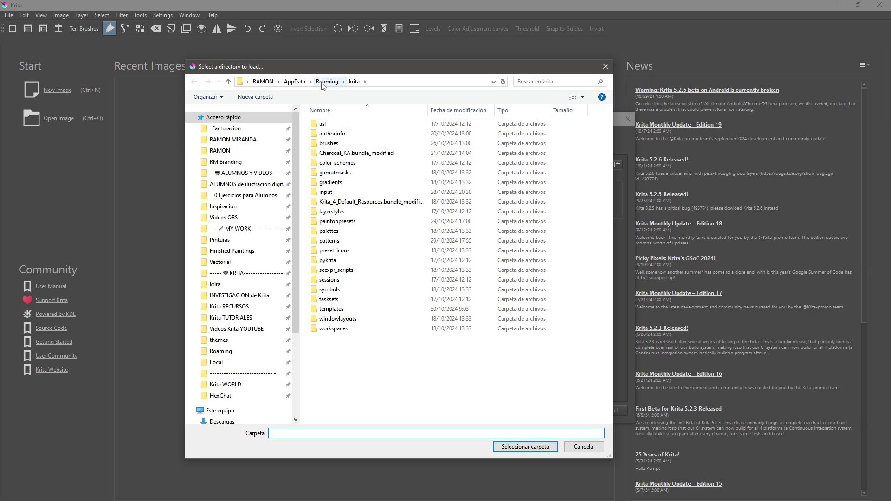
# Go up to Roaming, pin the krita folder to Quick Access and open it
pyautogui.click(327, 82)
pyautogui.scroll(2, 325, 260)
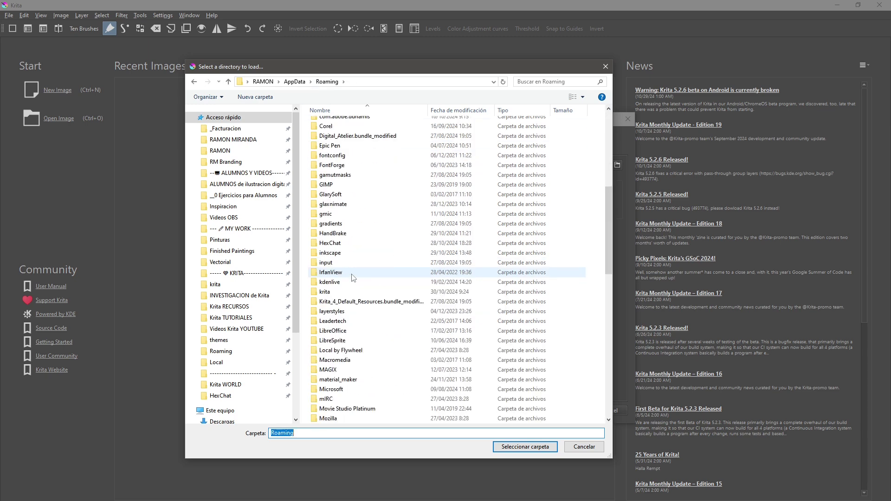
pyautogui.moveTo(325, 283); pyautogui.dragTo(222, 282)
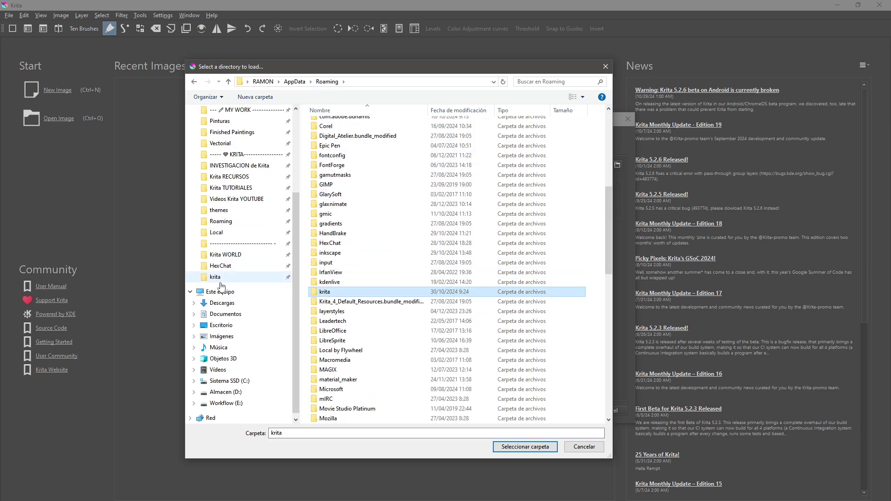
pyautogui.click(214, 277)
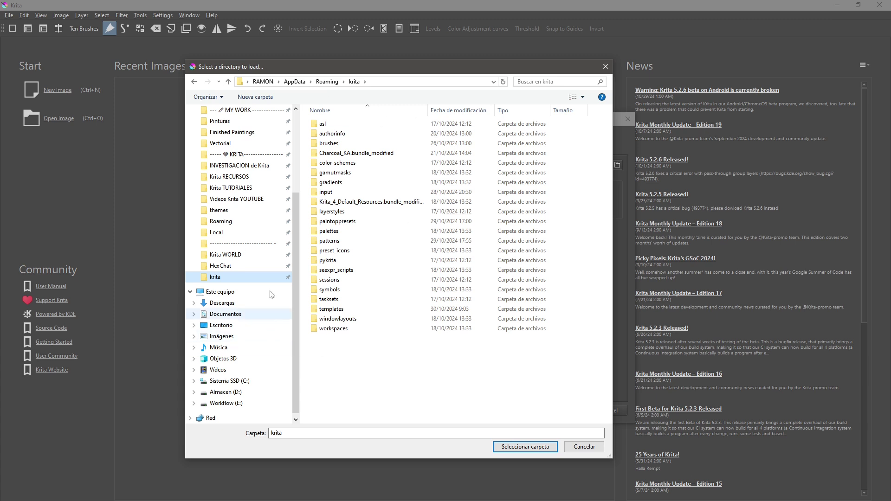
# Extract the Fine Arts Papers Templates zip with 7-Zip and copy the folder into krita\templates
pyautogui.click(329, 313)
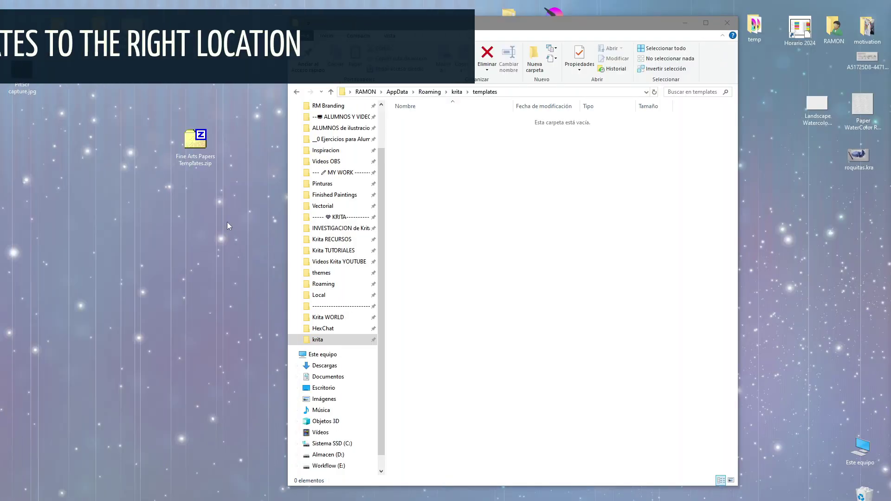
pyautogui.rightClick(203, 144)
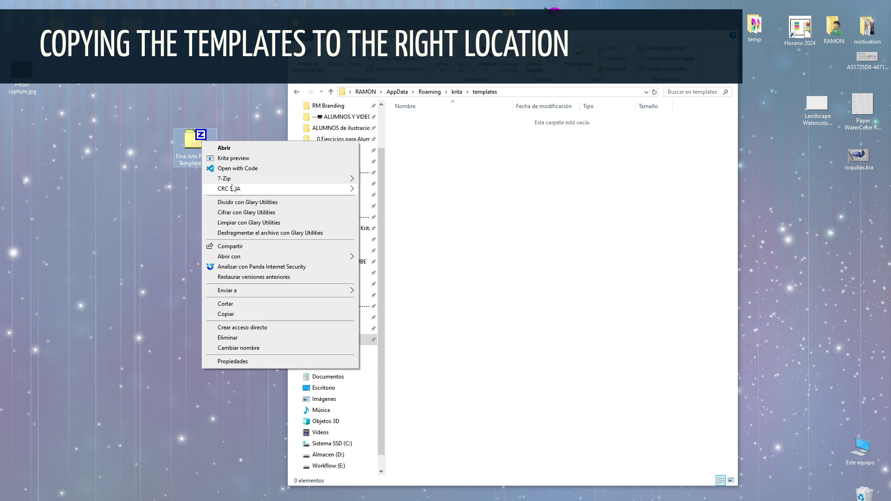
pyautogui.moveTo(295, 180)
pyautogui.click(417, 220)
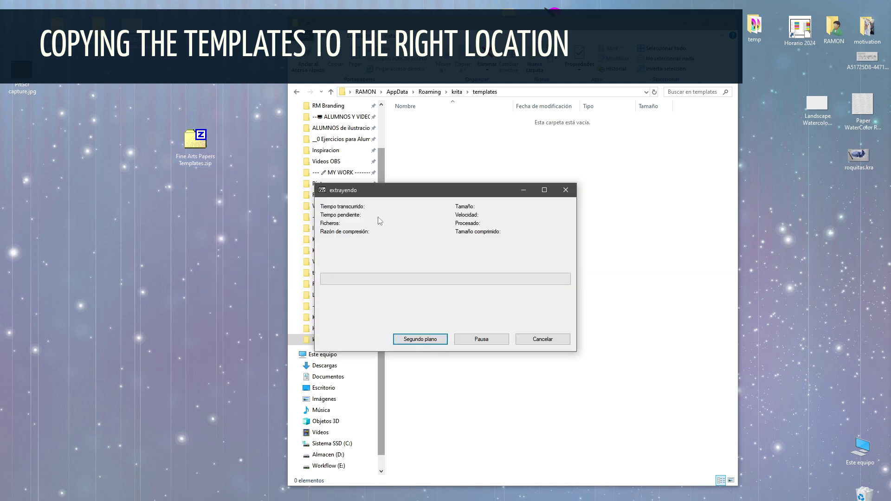
pyautogui.moveTo(24, 130); pyautogui.dragTo(441, 178)
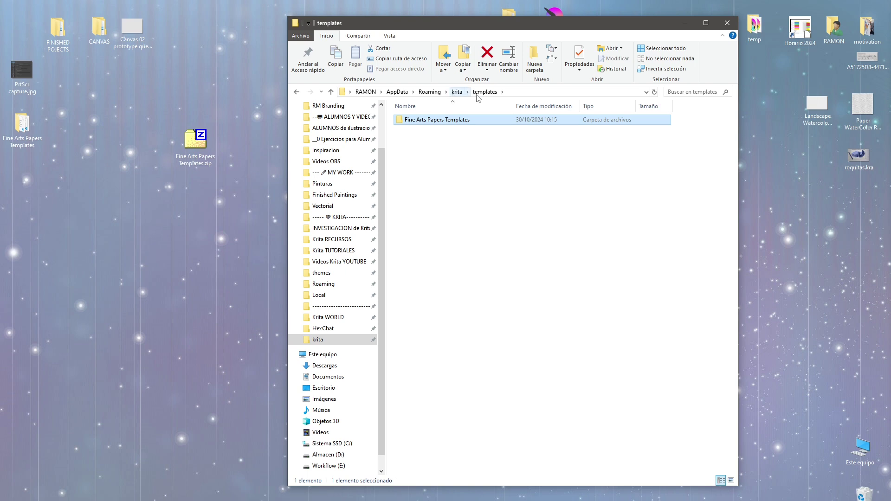
pyautogui.click(727, 27)
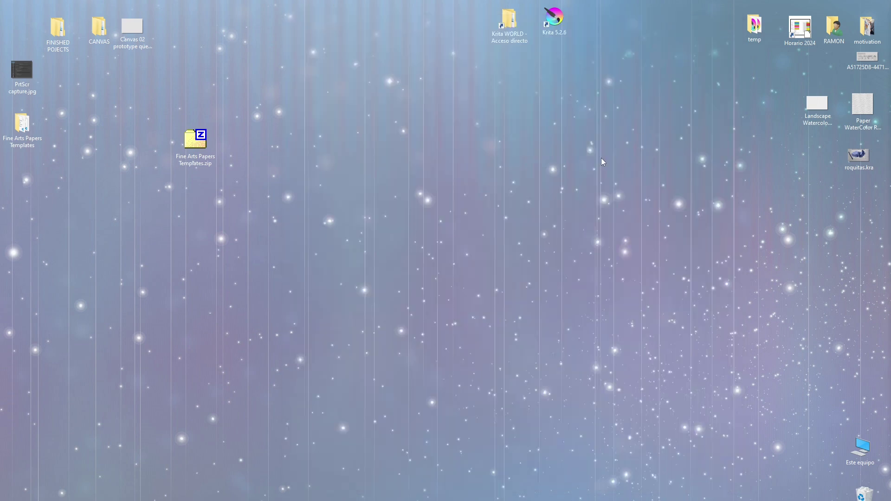
# Launch Krita and view the full Fine Arts Papers Templates list in the New Image dialog
pyautogui.doubleClick(562, 34)
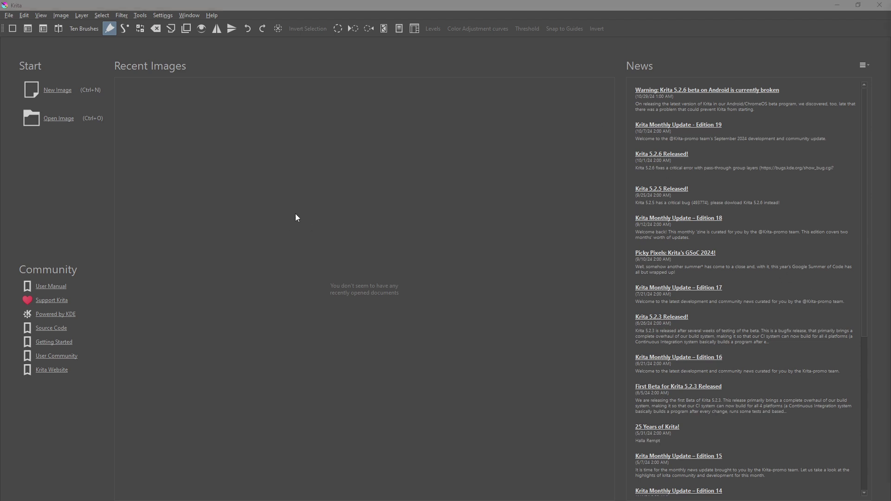
pyautogui.click(49, 97)
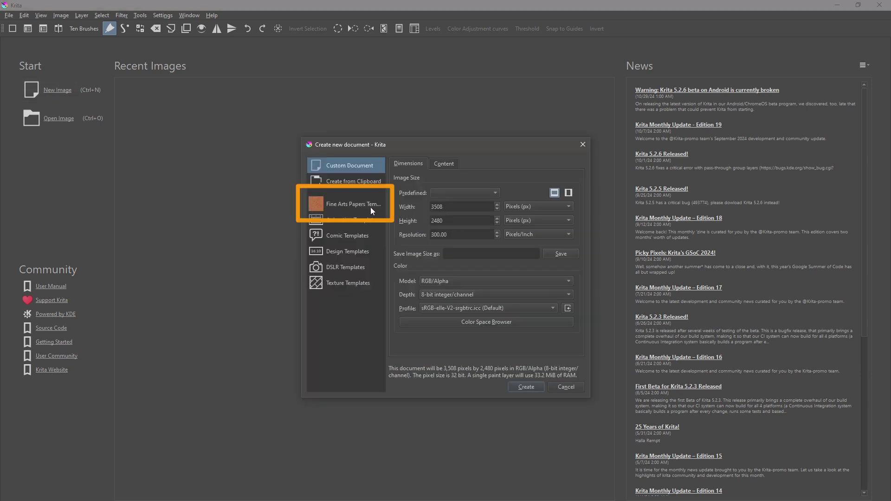
pyautogui.click(317, 206)
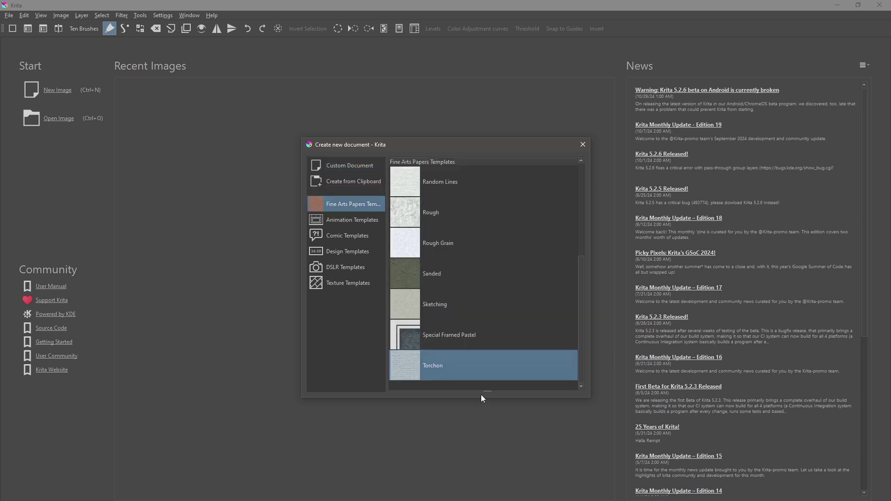
pyautogui.moveTo(481, 399); pyautogui.dragTo(486, 482)
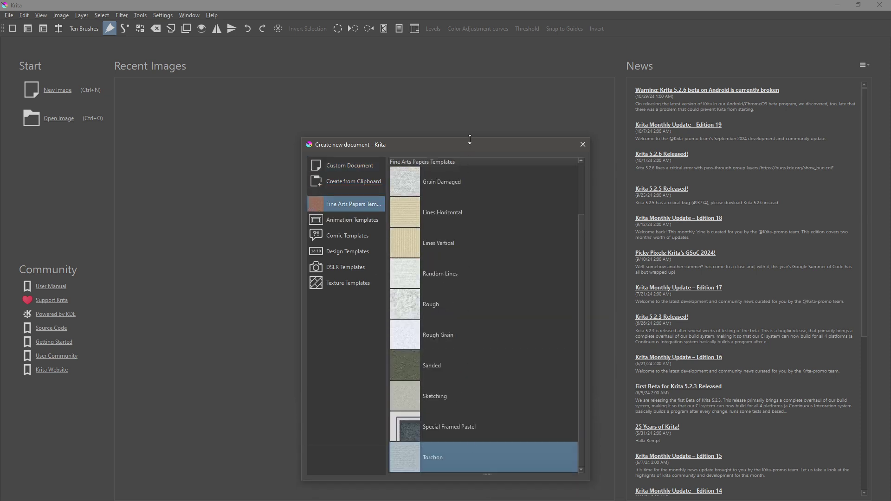
pyautogui.moveTo(470, 139); pyautogui.dragTo(469, 51)
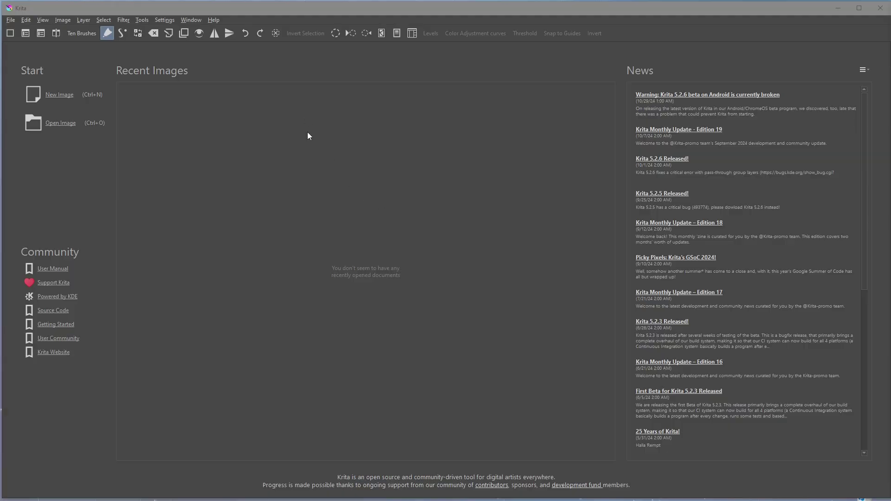
# Create a document from a Fine Arts Papers template and save Snapshot 1 in the Snapshot Docker
pyautogui.click(56, 95)
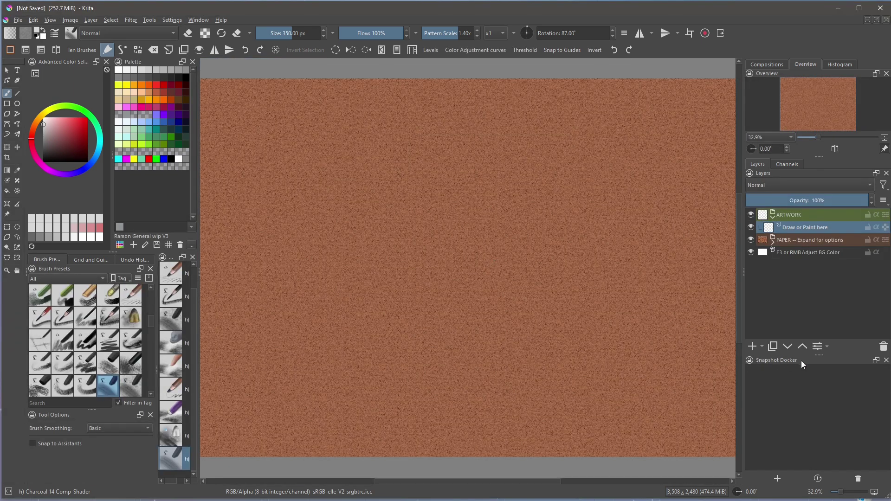
pyautogui.click(179, 20)
pyautogui.moveTo(198, 98)
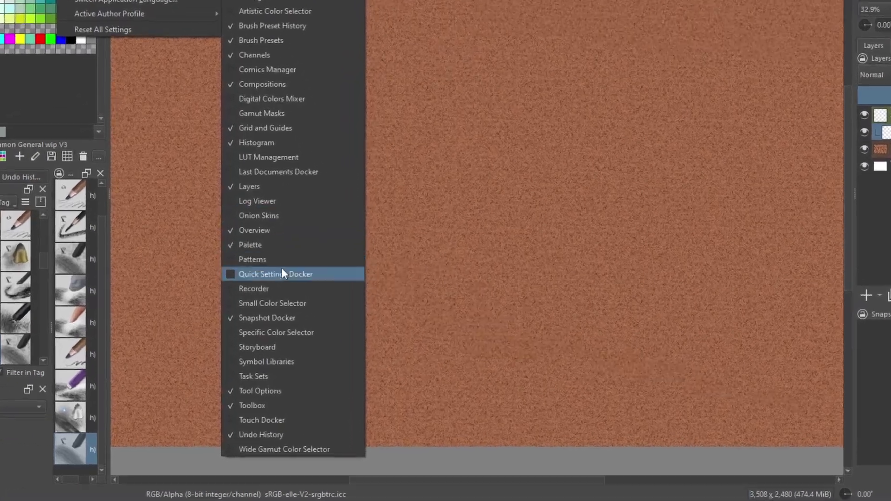
pyautogui.click(269, 318)
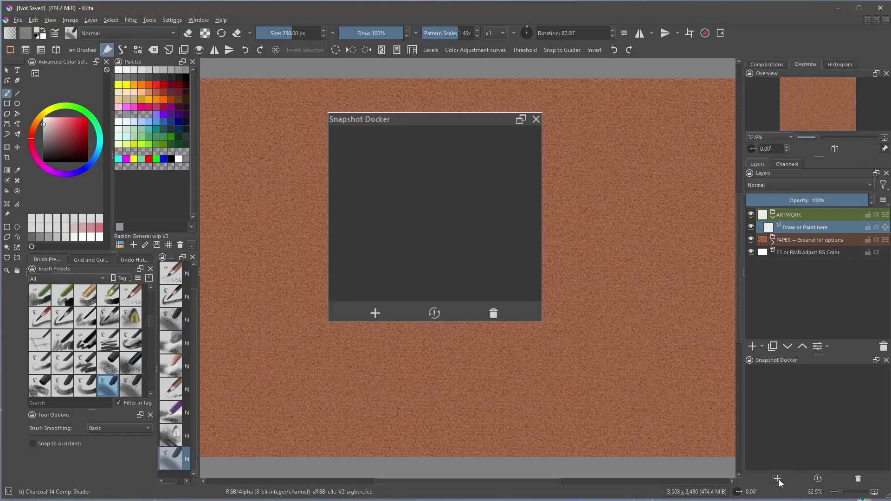
pyautogui.click(777, 479)
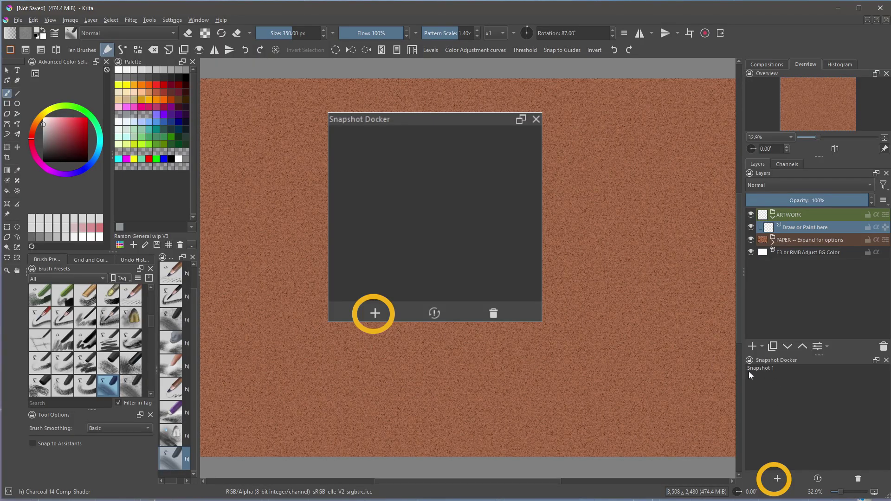
pyautogui.click(773, 370)
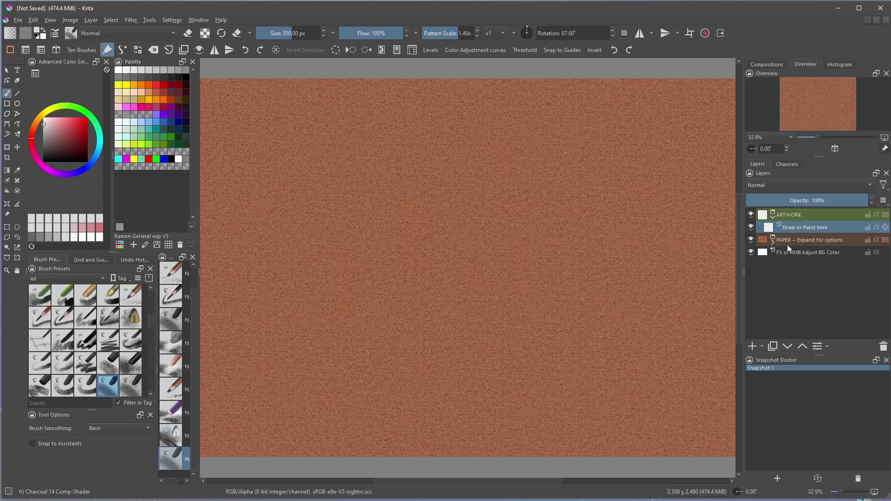
# Tint the paper light blue and drop PAPER opacity to 34%, then restore Snapshot 1
pyautogui.click(787, 239)
pyautogui.click(774, 242)
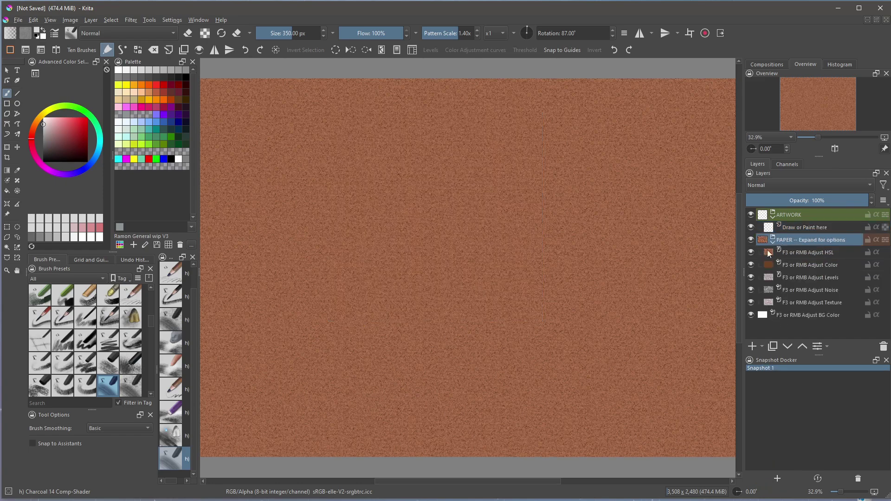
pyautogui.click(798, 266)
pyautogui.press('F3')
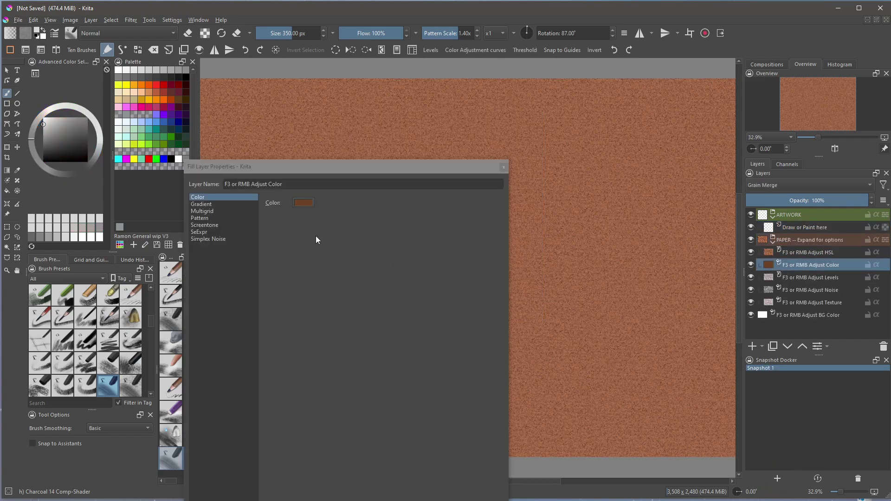
pyautogui.click(303, 203)
pyautogui.click(408, 452)
pyautogui.click(811, 290)
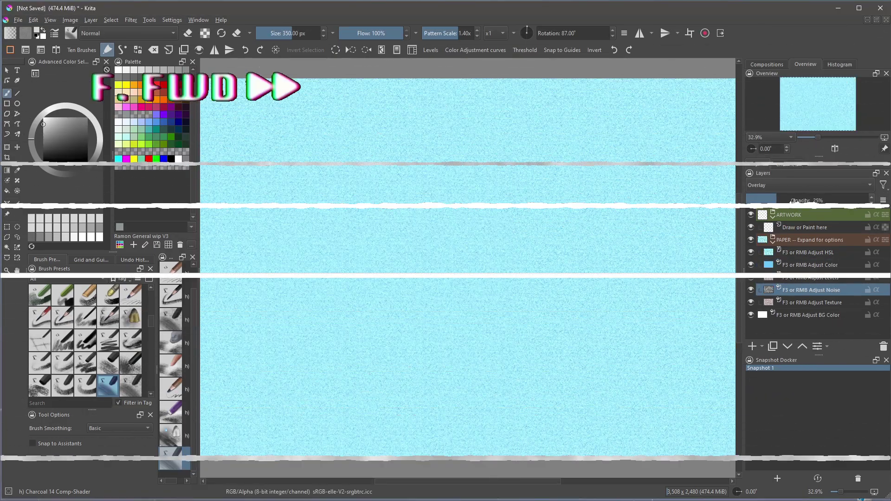
pyautogui.click(817, 239)
pyautogui.click(786, 200)
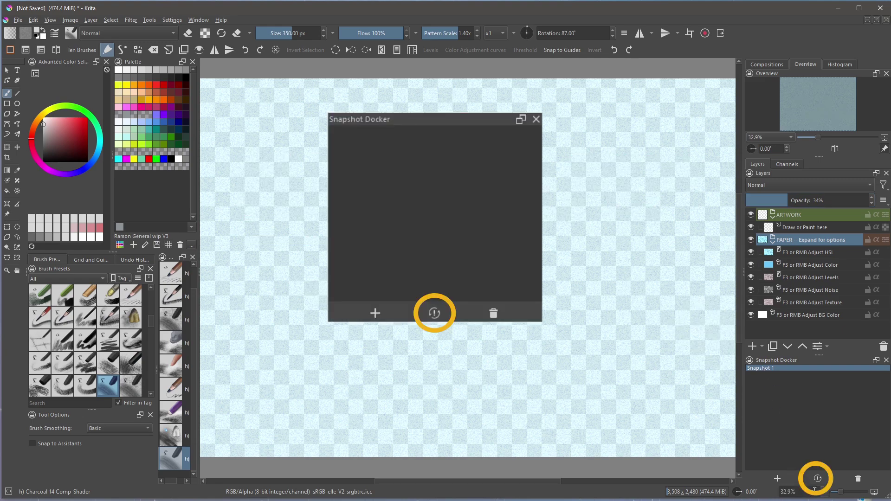
pyautogui.click(817, 479)
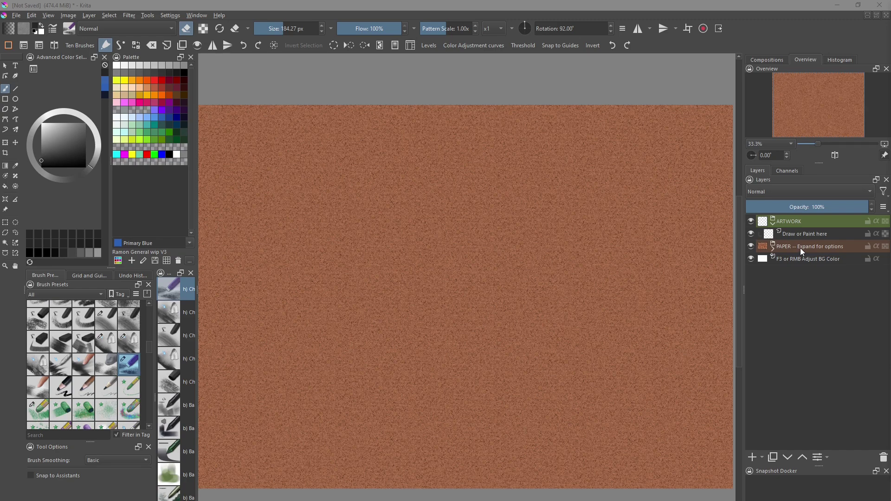
# Replace the Texture layer's pattern with a grey grain and set Noise opacity to 25%
pyautogui.click(800, 248)
pyautogui.click(773, 249)
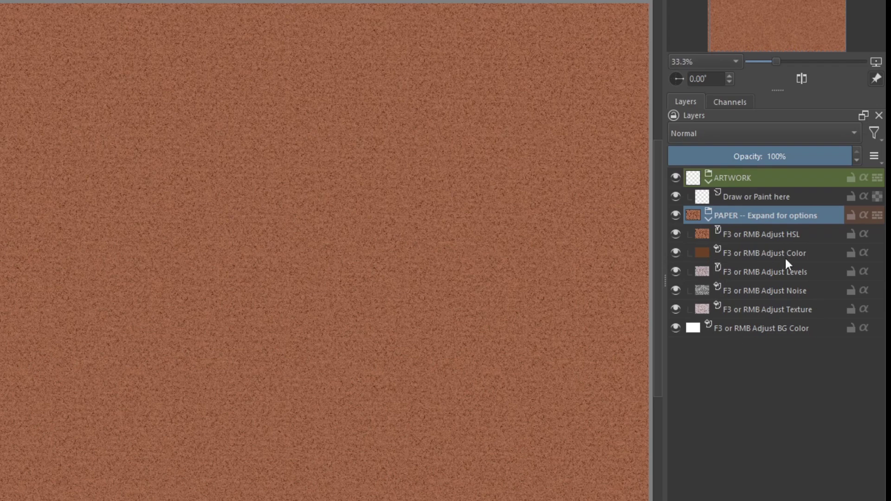
pyautogui.click(760, 311)
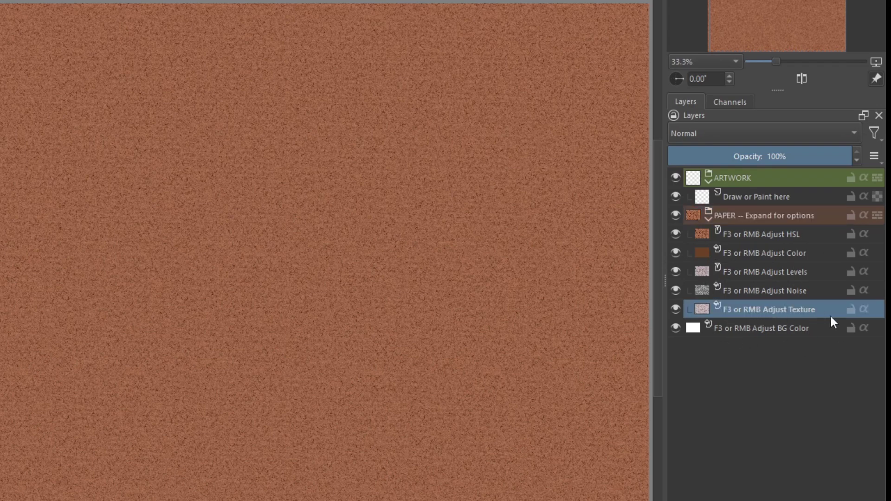
pyautogui.rightClick(745, 310)
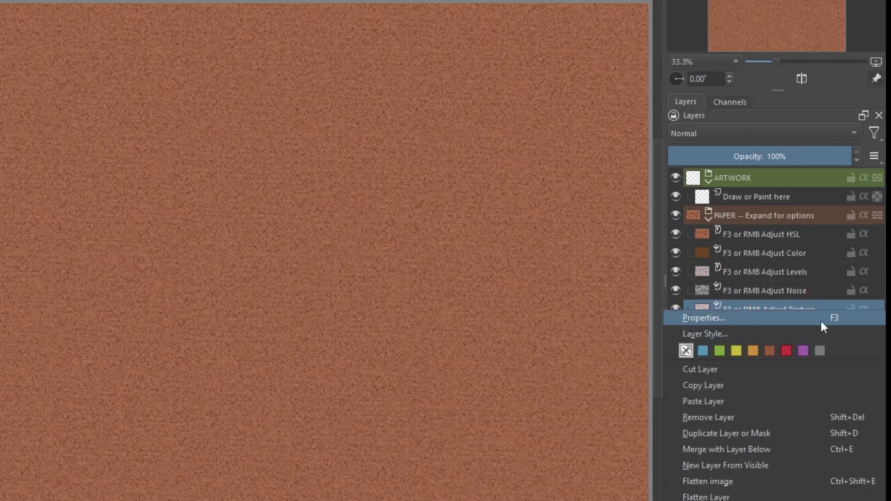
pyautogui.click(766, 320)
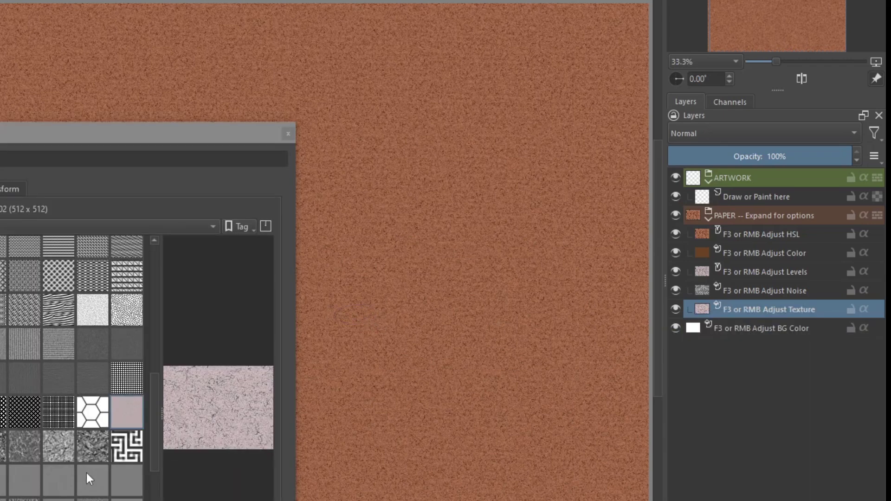
pyautogui.click(3, 443)
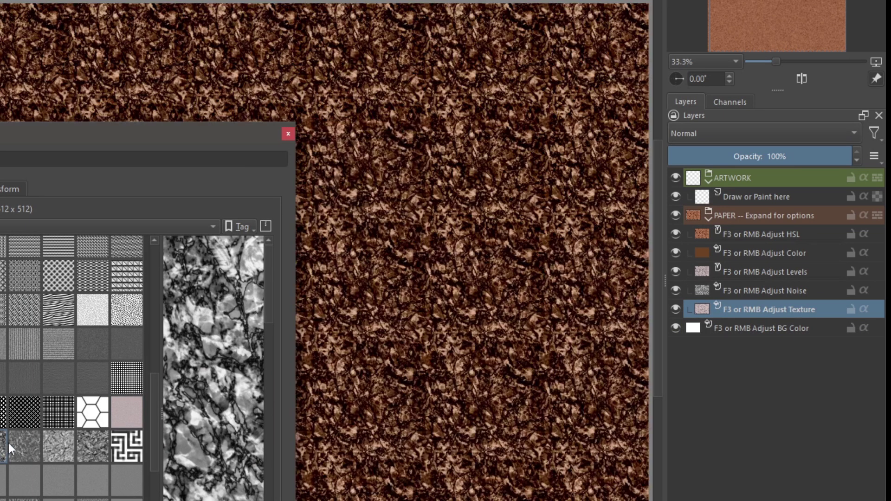
pyautogui.click(22, 441)
pyautogui.press('Return')
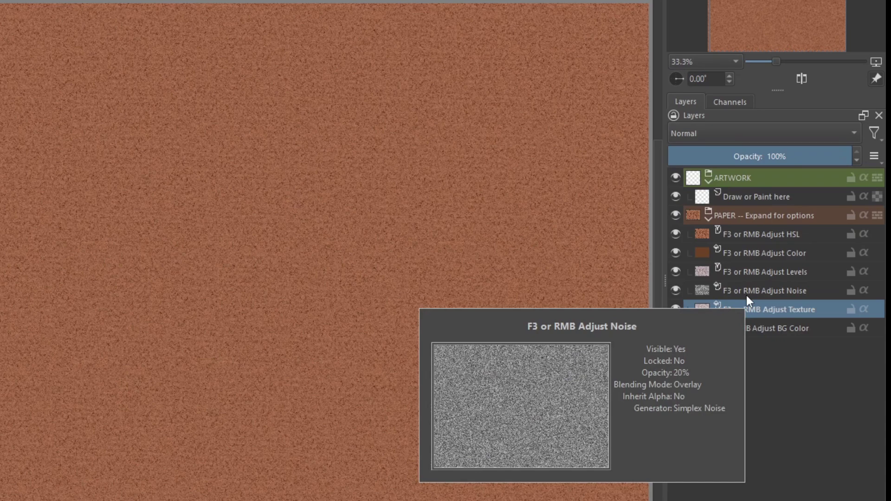
pyautogui.click(746, 295)
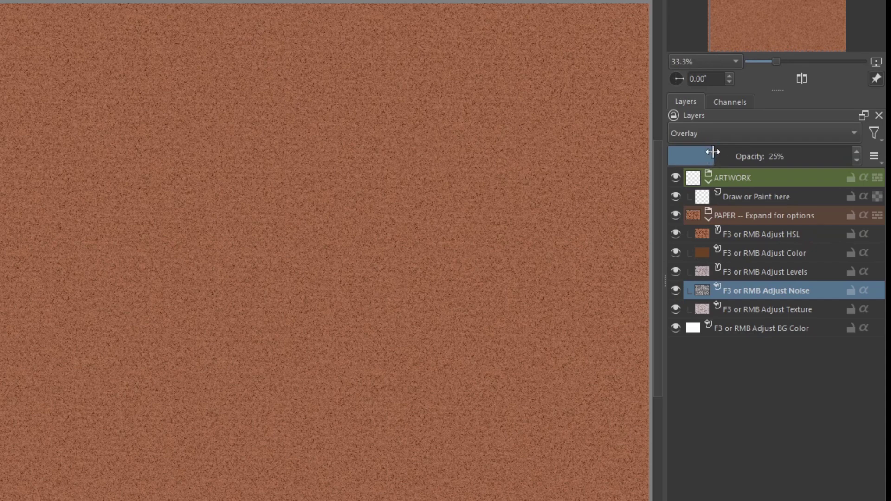
pyautogui.click(740, 276)
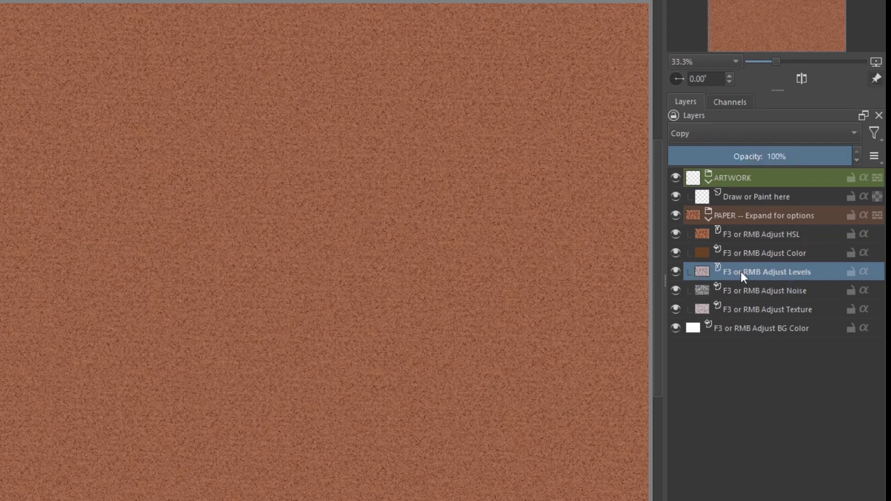
# In the Levels layer's properties, set the input gamma to 0.969
pyautogui.rightClick(743, 277)
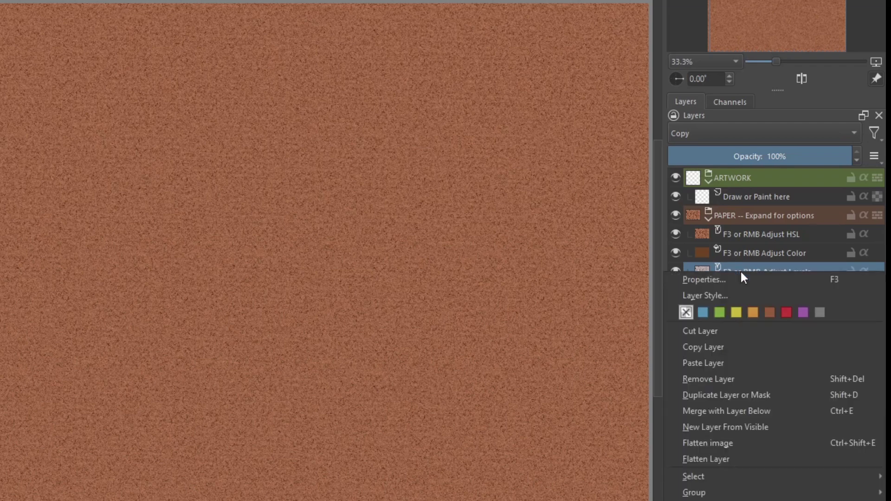
pyautogui.click(738, 280)
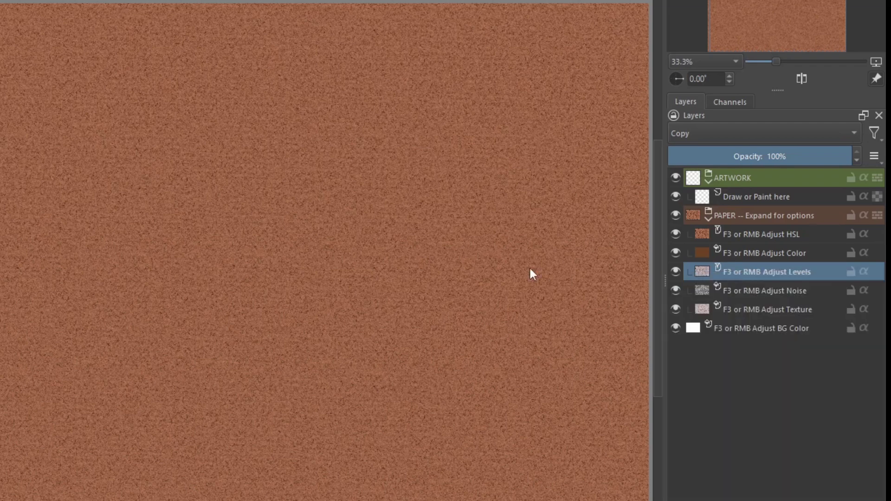
pyautogui.moveTo(210, 106); pyautogui.dragTo(482, 112)
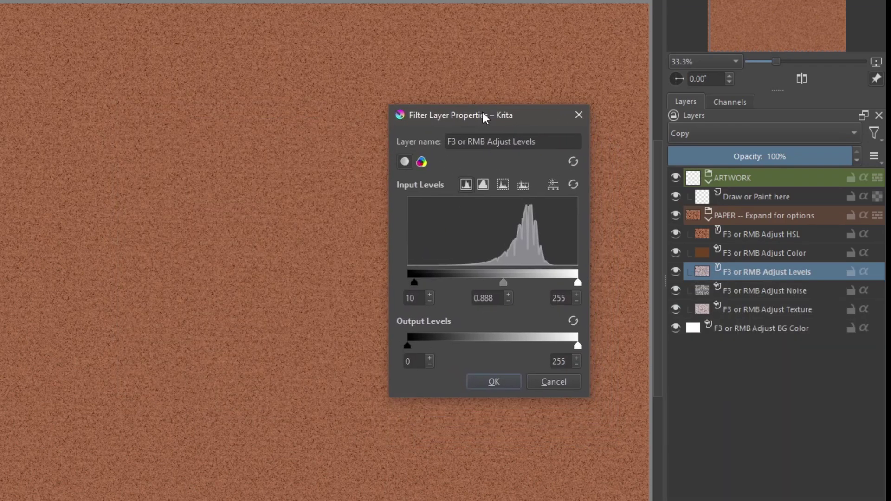
pyautogui.moveTo(503, 282); pyautogui.dragTo(514, 283)
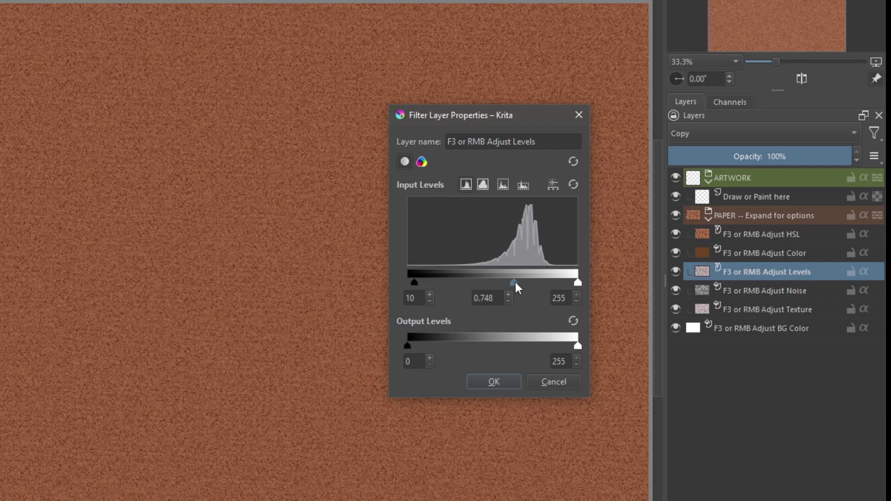
pyautogui.moveTo(515, 282)
pyautogui.mouseDown()
pyautogui.moveTo(467, 283)
pyautogui.moveTo(544, 280)
pyautogui.moveTo(498, 280)
pyautogui.mouseUp()
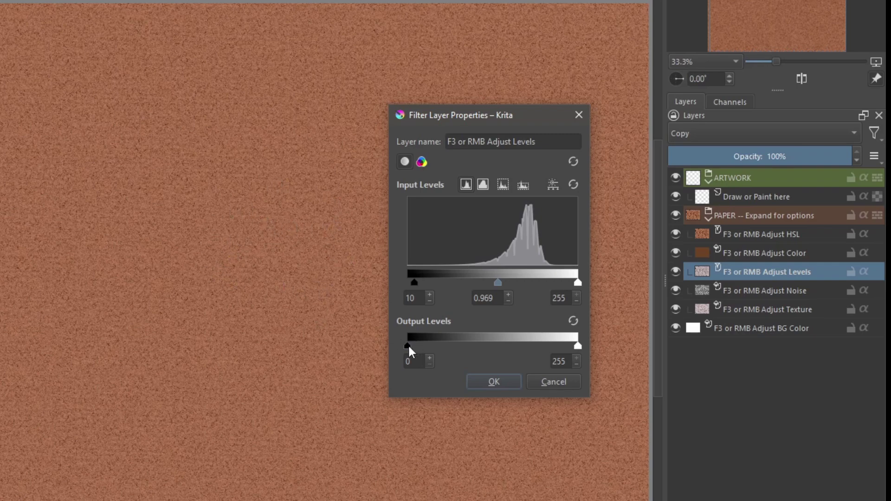
# Set the Levels output range to 85–159 and apply it
pyautogui.moveTo(409, 346); pyautogui.dragTo(473, 344)
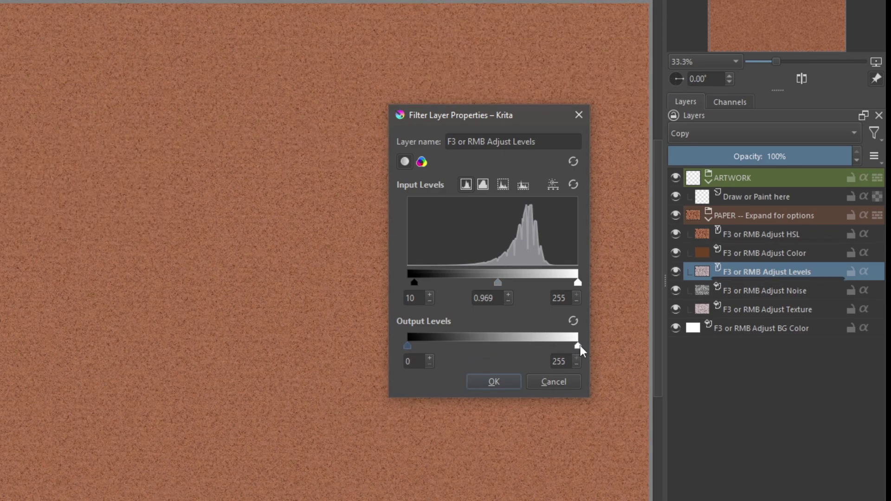
pyautogui.moveTo(579, 346); pyautogui.dragTo(483, 348)
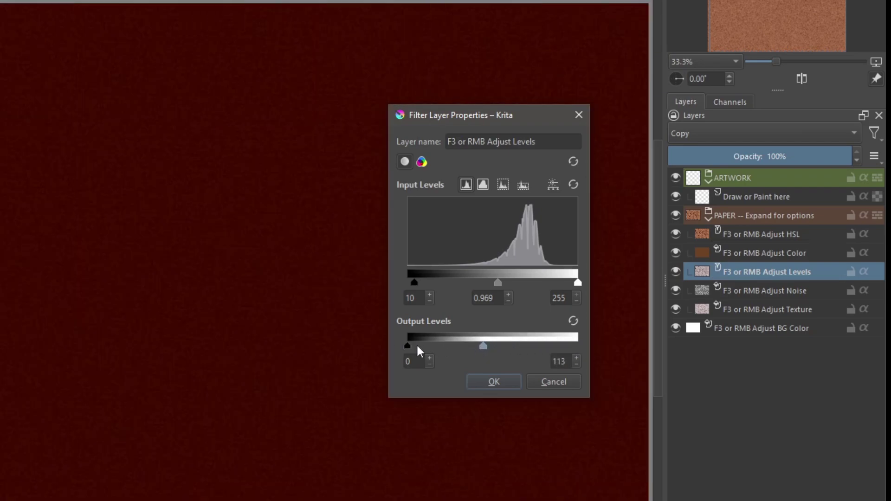
pyautogui.moveTo(408, 345); pyautogui.dragTo(463, 346)
pyautogui.moveTo(578, 346); pyautogui.dragTo(513, 345)
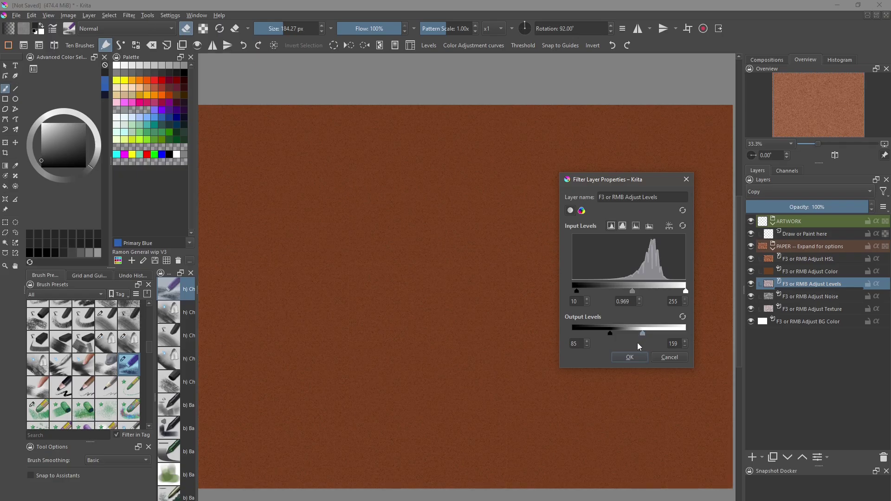
pyautogui.click(630, 357)
pyautogui.scroll(4, 505, 282)
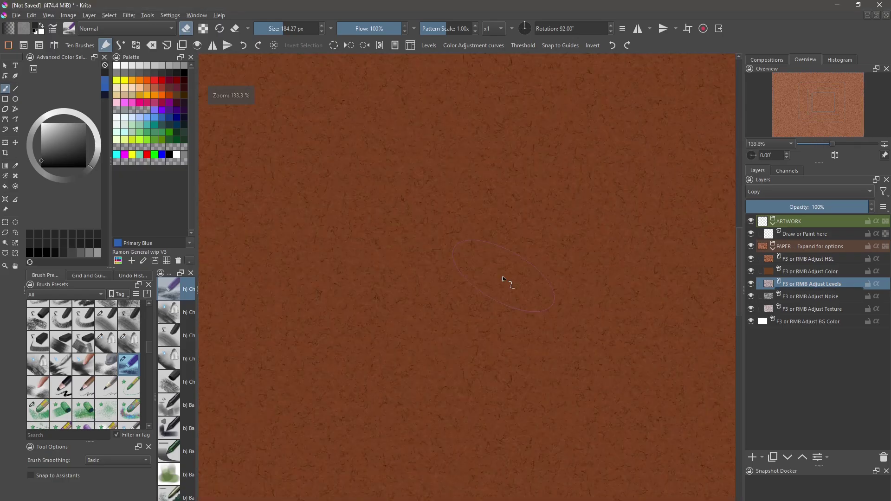
pyautogui.scroll(-2, 503, 280)
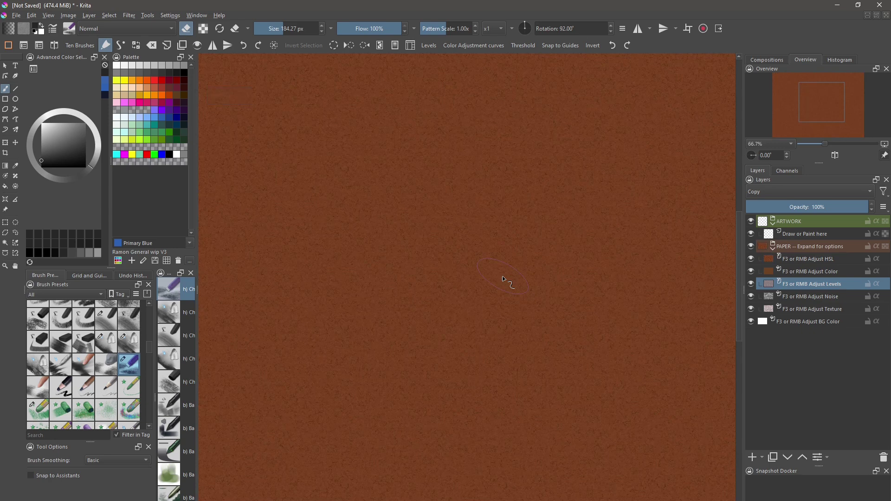
pyautogui.press('ctrl')
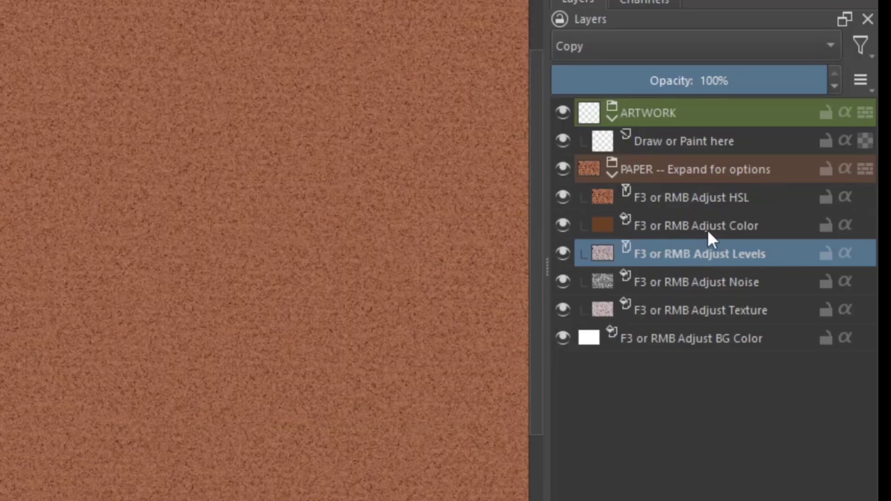
# Preview teal, green, magenta and tan fills on the Color layer, then discard the change
pyautogui.click(710, 227)
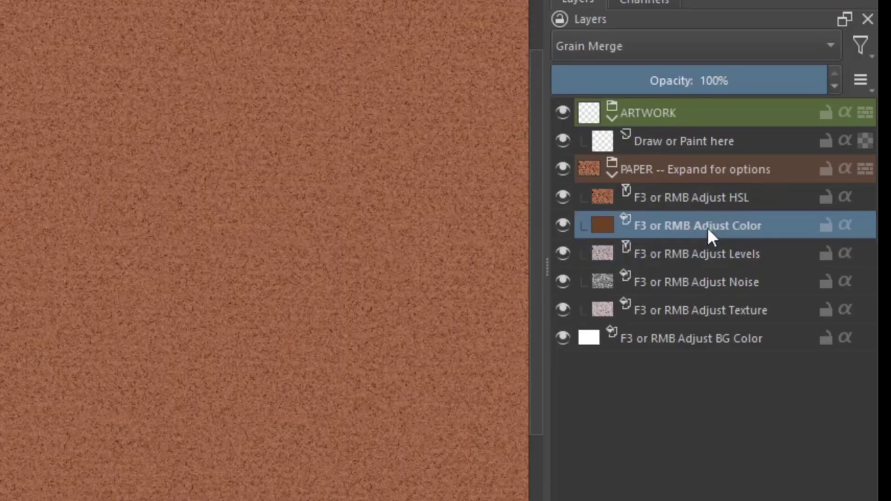
pyautogui.moveTo(729, 227)
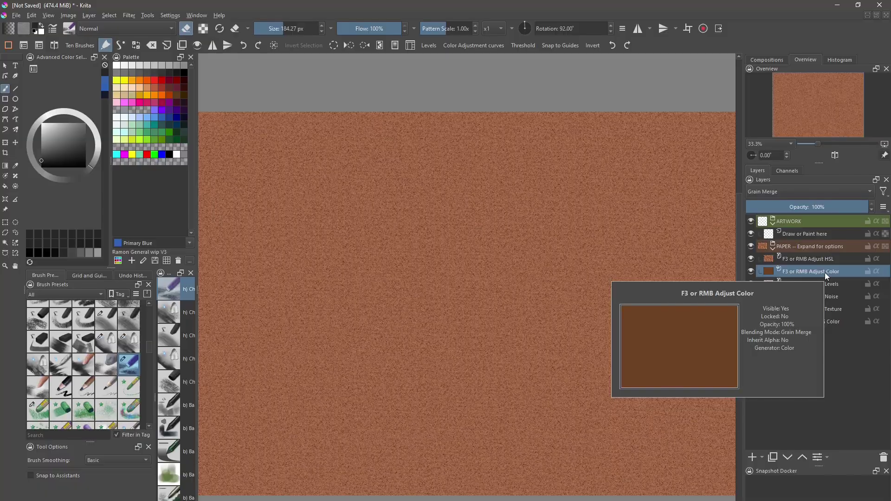
pyautogui.rightClick(824, 272)
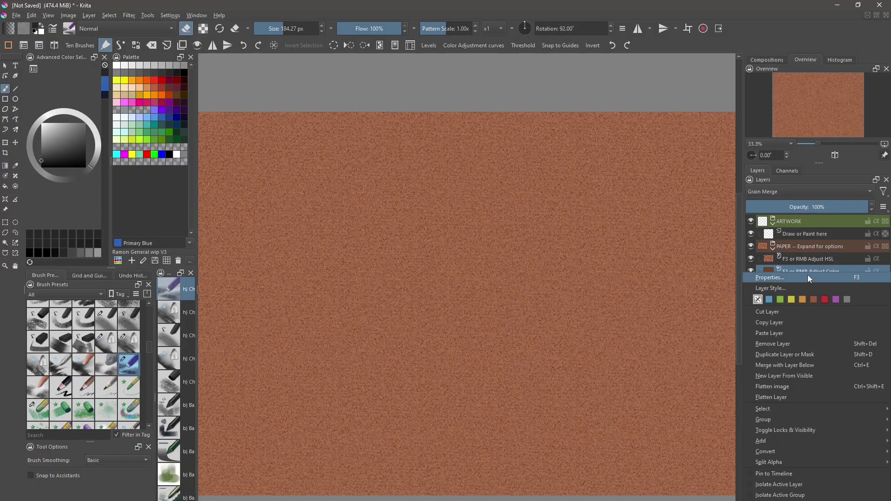
pyautogui.click(801, 278)
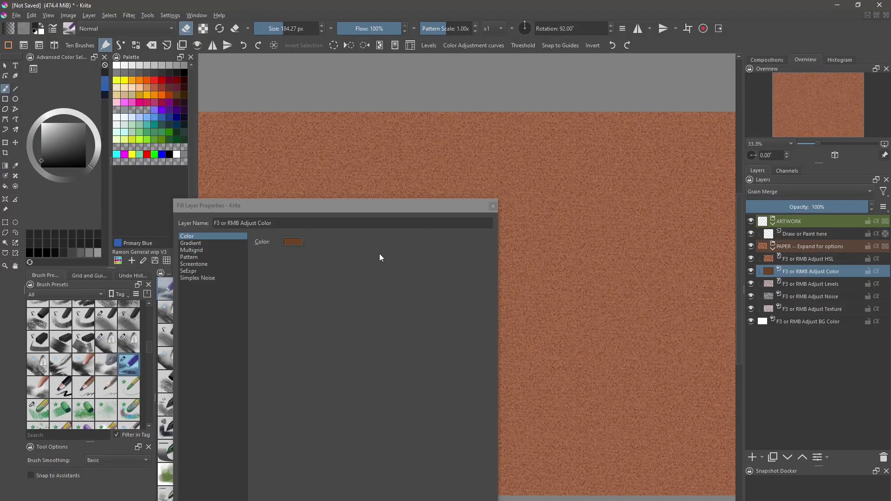
pyautogui.click(293, 242)
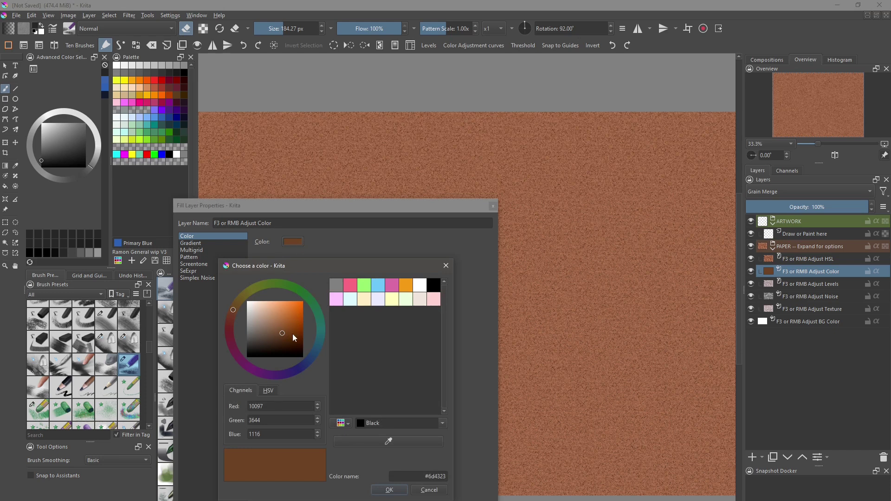
pyautogui.click(319, 341)
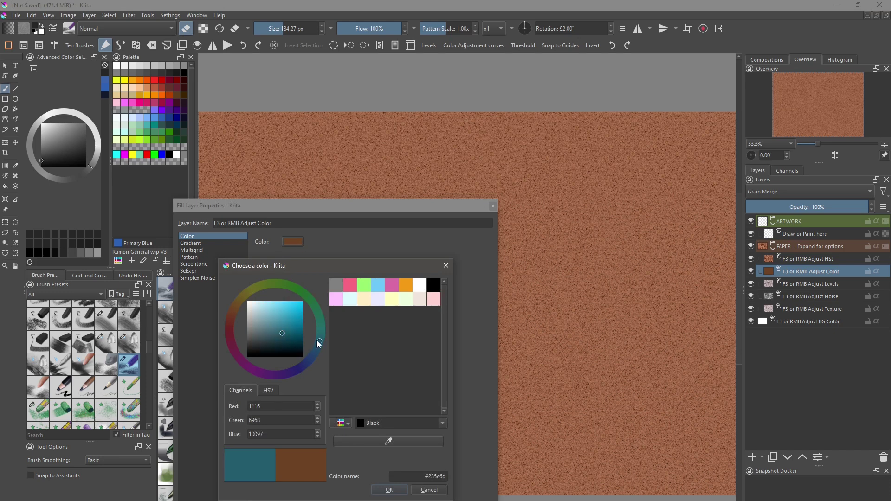
pyautogui.click(300, 294)
pyautogui.click(247, 369)
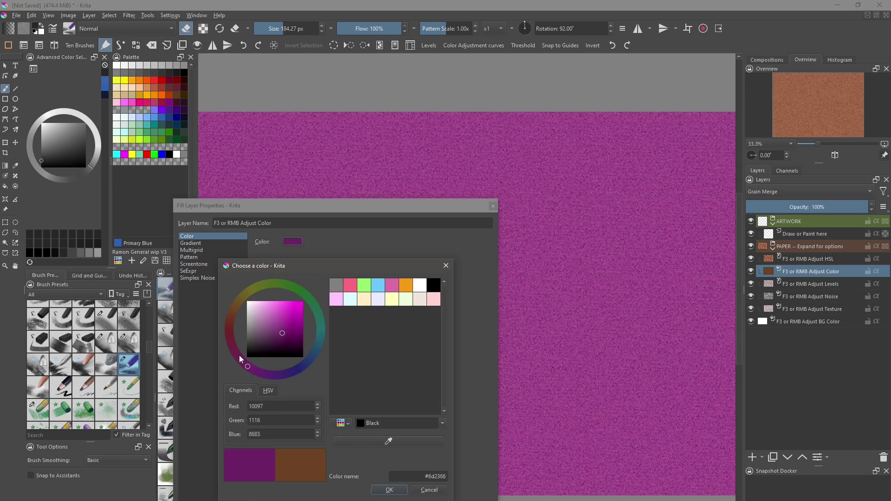
pyautogui.click(238, 302)
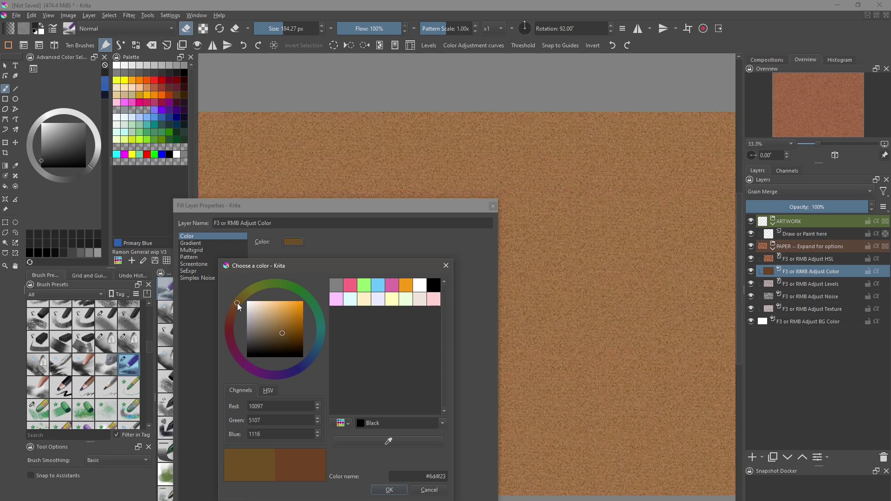
pyautogui.press('Return')
pyautogui.press('Return')
pyautogui.click(810, 260)
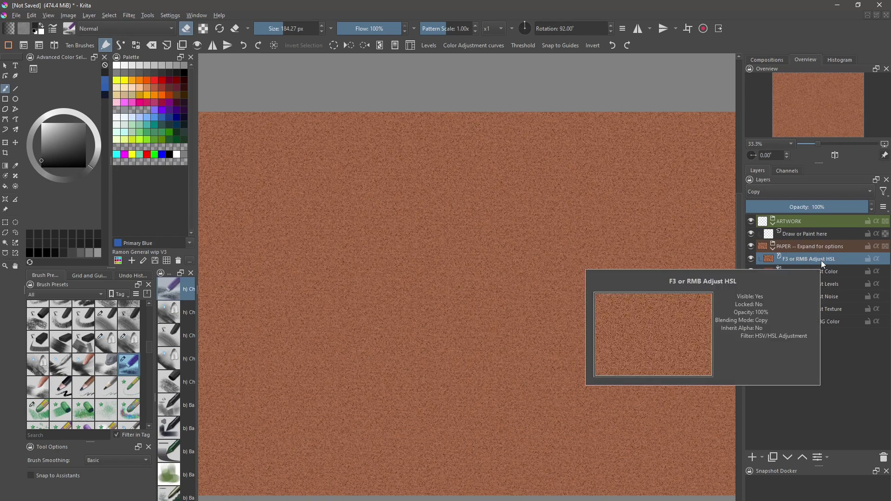
# Enable Colorize on the HSL layer with Hue 58, Saturation 11 and Lightness 29
pyautogui.press('F3')
pyautogui.click(458, 256)
pyautogui.moveTo(461, 255)
pyautogui.mouseDown()
pyautogui.moveTo(470, 256)
pyautogui.moveTo(444, 255)
pyautogui.mouseUp()
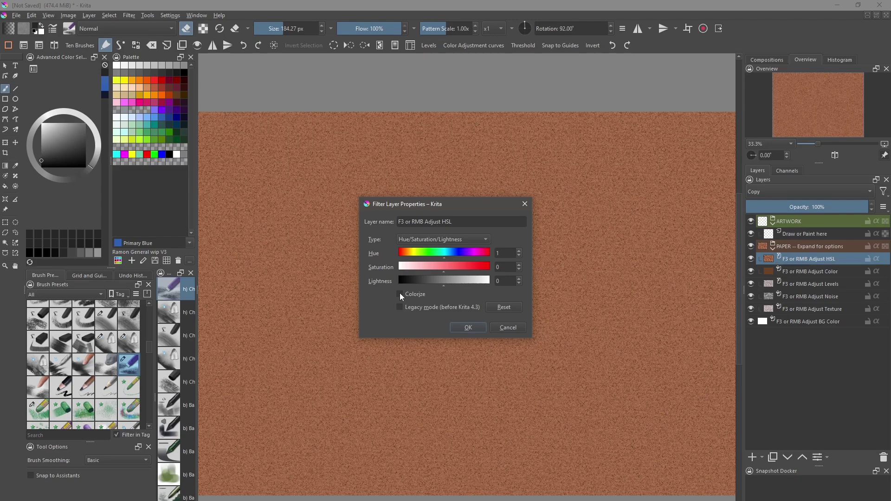
pyautogui.click(400, 294)
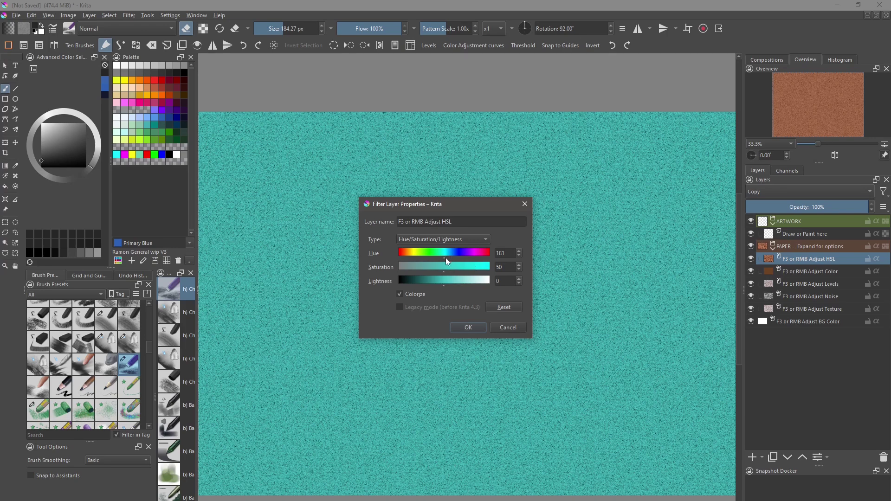
pyautogui.moveTo(453, 254); pyautogui.dragTo(458, 285)
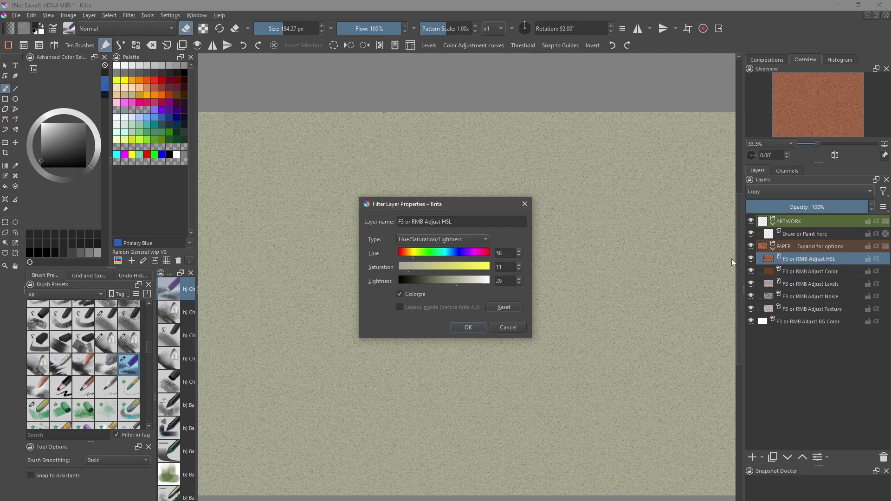
pyautogui.moveTo(413, 204); pyautogui.dragTo(388, 196)
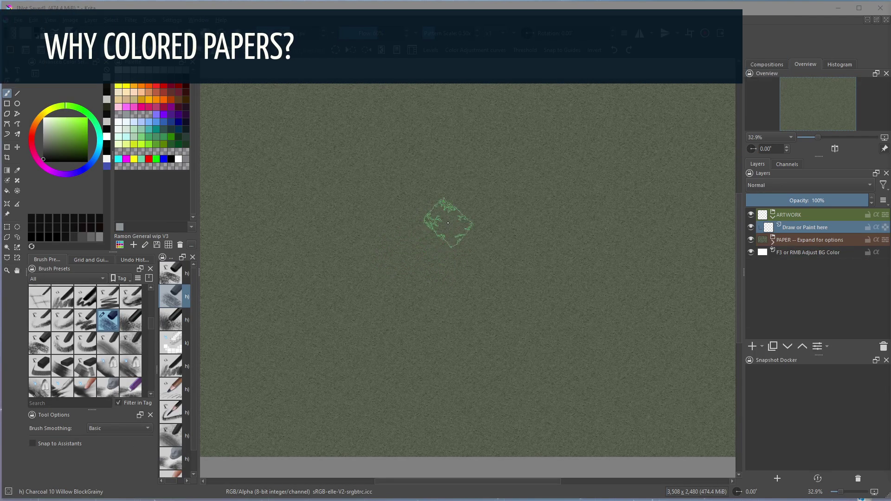
# Shade dark charcoal around the ring, upper band, bottom edge and the hole
pyautogui.moveTo(483, 189)
pyautogui.mouseDown()
pyautogui.moveTo(527, 318)
pyautogui.moveTo(474, 342)
pyautogui.moveTo(409, 322)
pyautogui.moveTo(386, 274)
pyautogui.moveTo(414, 206)
pyautogui.moveTo(469, 183)
pyautogui.moveTo(533, 206)
pyautogui.moveTo(550, 257)
pyautogui.moveTo(511, 323)
pyautogui.moveTo(453, 327)
pyautogui.moveTo(400, 285)
pyautogui.moveTo(401, 221)
pyautogui.moveTo(482, 175)
pyautogui.mouseUp()
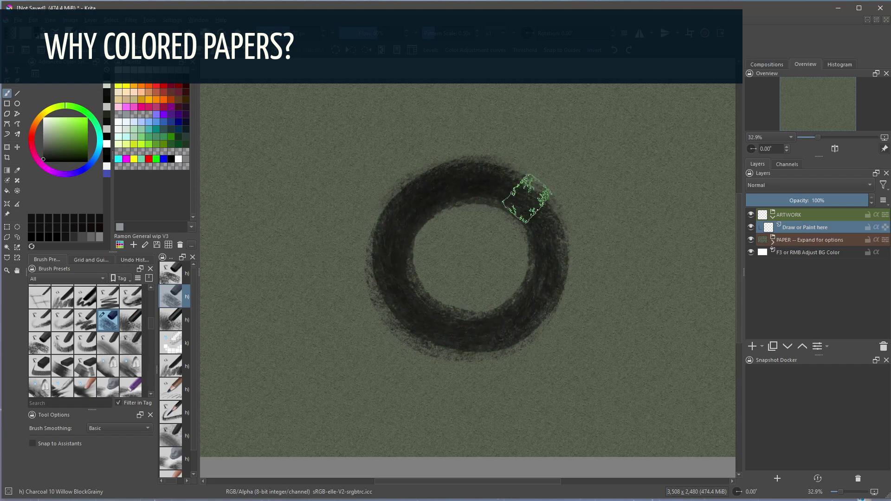
pyautogui.moveTo(580, 176)
pyautogui.mouseDown()
pyautogui.moveTo(507, 179)
pyautogui.moveTo(471, 165)
pyautogui.moveTo(633, 185)
pyautogui.moveTo(614, 294)
pyautogui.moveTo(527, 175)
pyautogui.moveTo(597, 204)
pyautogui.moveTo(577, 328)
pyautogui.moveTo(590, 350)
pyautogui.moveTo(581, 308)
pyautogui.mouseUp()
pyautogui.moveTo(502, 349)
pyautogui.mouseDown()
pyautogui.moveTo(335, 335)
pyautogui.moveTo(442, 344)
pyautogui.moveTo(366, 287)
pyautogui.moveTo(377, 194)
pyautogui.moveTo(384, 292)
pyautogui.moveTo(342, 182)
pyautogui.moveTo(338, 343)
pyautogui.moveTo(321, 334)
pyautogui.mouseUp()
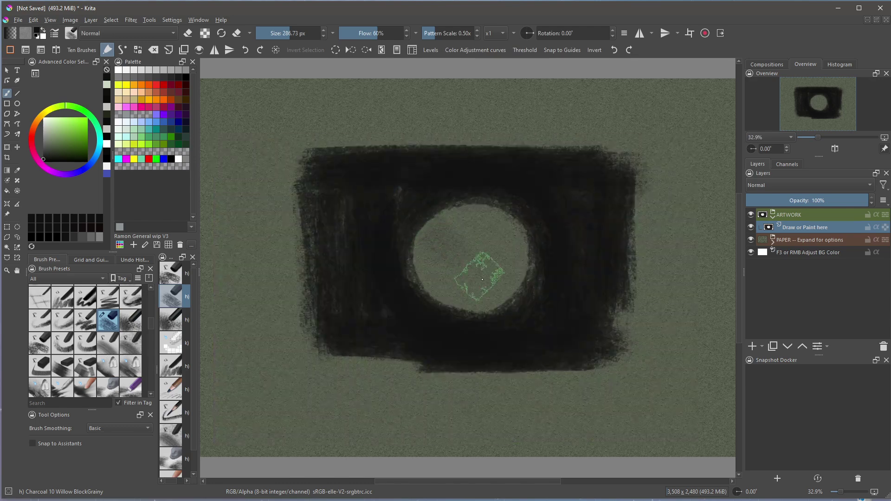
pyautogui.moveTo(463, 273)
pyautogui.mouseDown()
pyautogui.moveTo(478, 300)
pyautogui.moveTo(506, 311)
pyautogui.moveTo(417, 233)
pyautogui.moveTo(413, 208)
pyautogui.moveTo(431, 236)
pyautogui.moveTo(424, 234)
pyautogui.moveTo(491, 287)
pyautogui.moveTo(483, 304)
pyautogui.moveTo(441, 292)
pyautogui.moveTo(449, 298)
pyautogui.moveTo(420, 241)
pyautogui.moveTo(441, 211)
pyautogui.moveTo(458, 243)
pyautogui.moveTo(443, 254)
pyautogui.moveTo(463, 255)
pyautogui.moveTo(478, 278)
pyautogui.moveTo(500, 276)
pyautogui.moveTo(487, 297)
pyautogui.moveTo(471, 284)
pyautogui.mouseUp()
pyautogui.press('e')
pyautogui.press('e')
pyautogui.press('[')
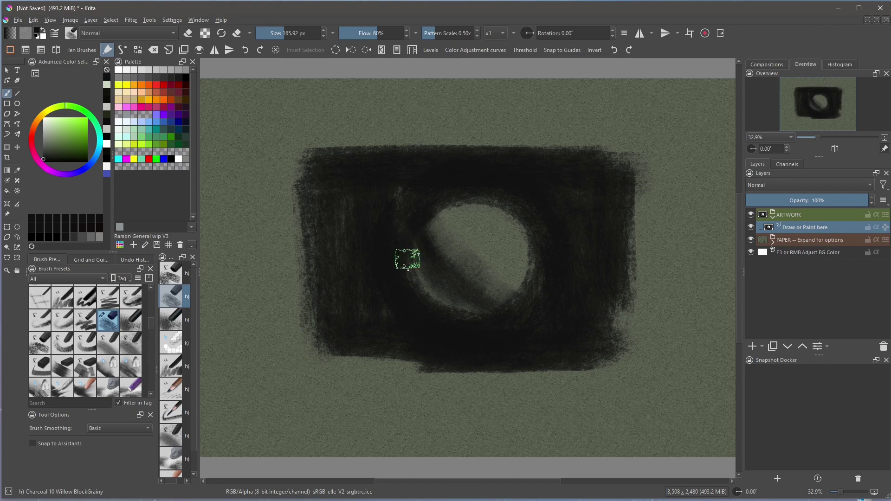
# Paint light grey-green diagonal highlights on the sphere beside a dark stroke
pyautogui.click(46, 123)
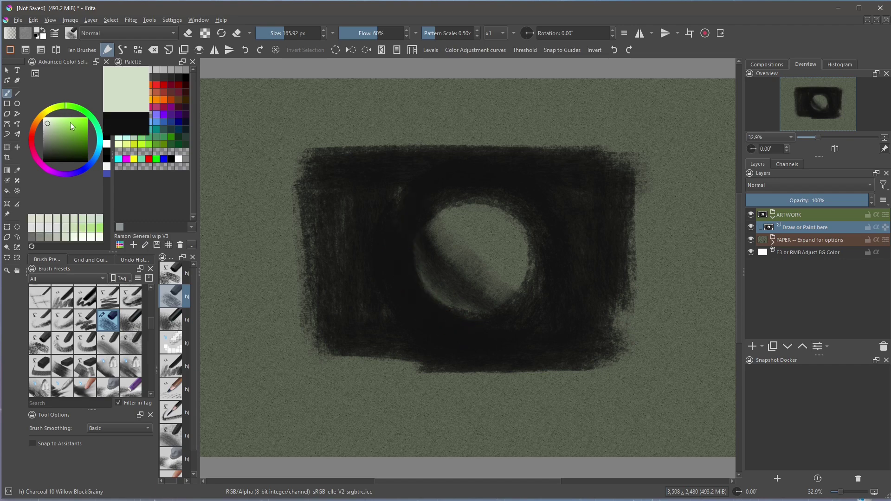
pyautogui.press('[')
pyautogui.press('[')
pyautogui.press('[')
pyautogui.press('[')
pyautogui.click(491, 224)
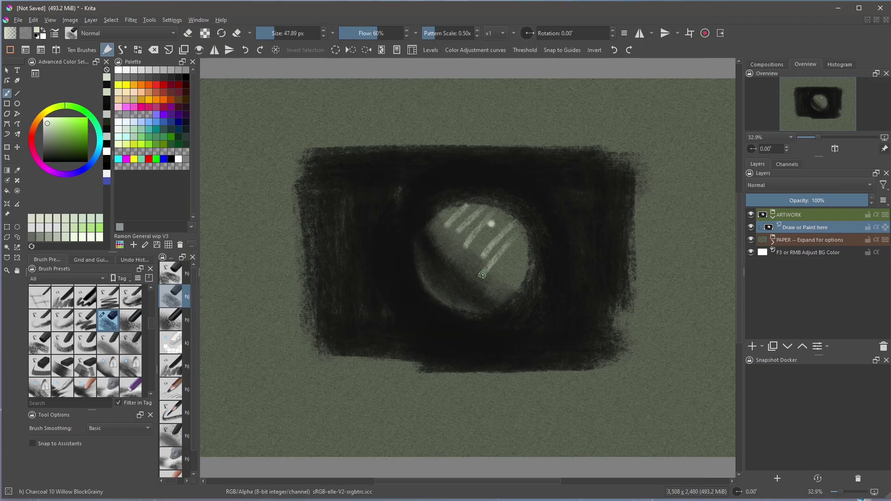
pyautogui.moveTo(524, 252)
pyautogui.mouseDown()
pyautogui.moveTo(491, 282)
pyautogui.moveTo(506, 287)
pyautogui.mouseUp()
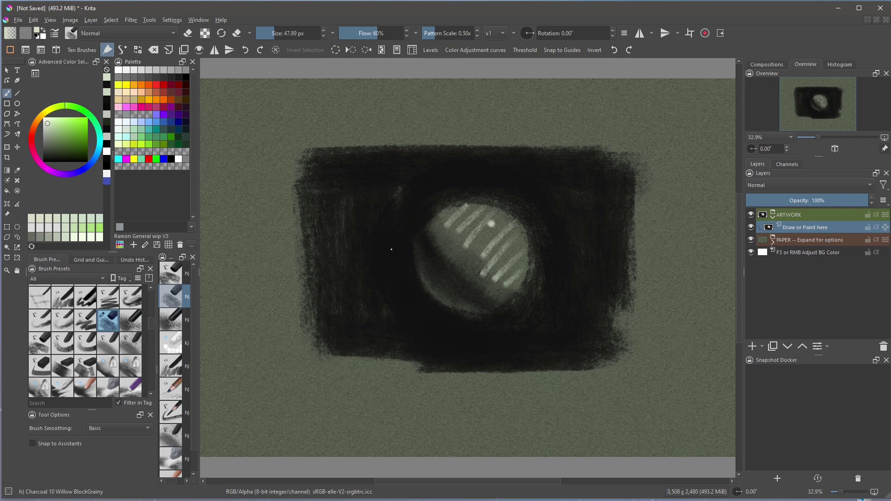
pyautogui.keyDown('ctrl'); pyautogui.click(431, 275); pyautogui.keyUp('ctrl')
pyautogui.moveTo(443, 122)
pyautogui.mouseDown()
pyautogui.moveTo(469, 121)
pyautogui.moveTo(438, 113)
pyautogui.moveTo(439, 100)
pyautogui.mouseUp()
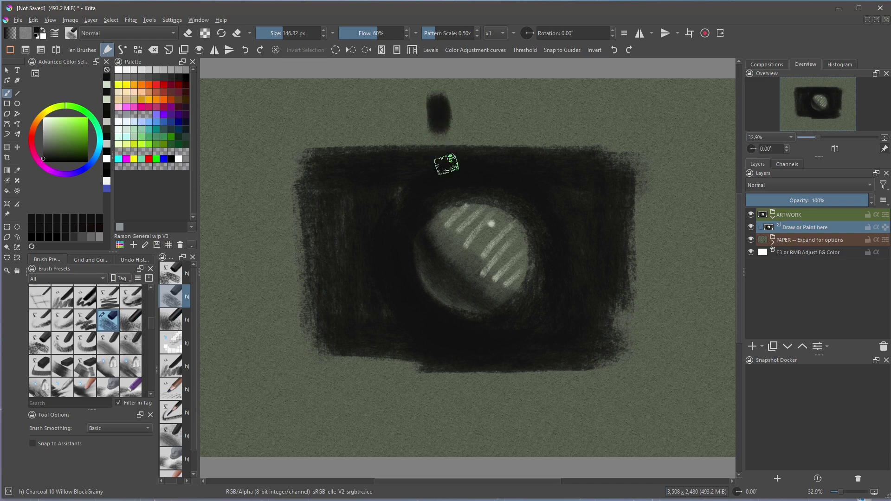
pyautogui.keyDown('ctrl'); pyautogui.click(496, 215); pyautogui.keyUp('ctrl')
pyautogui.moveTo(485, 112)
pyautogui.mouseDown()
pyautogui.moveTo(483, 126)
pyautogui.moveTo(494, 99)
pyautogui.moveTo(494, 128)
pyautogui.mouseUp()
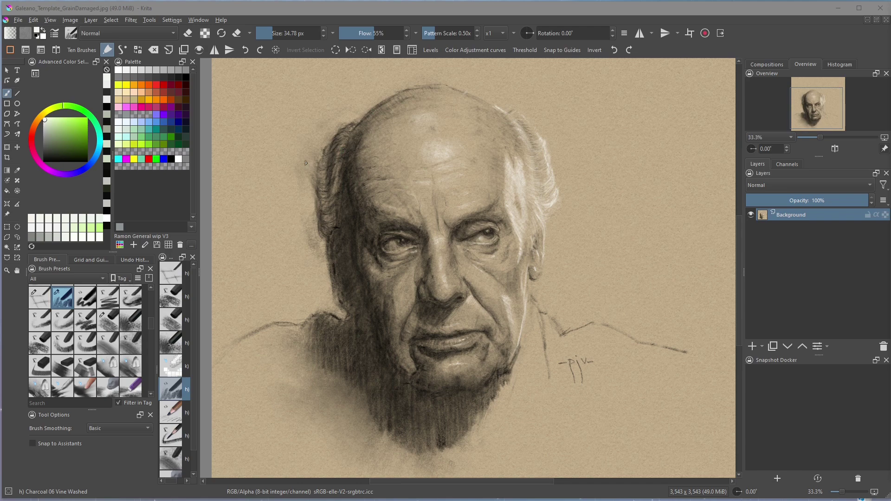
# Sketch an orange circle around the portrait's head, then undo all the orange strokes
pyautogui.click(156, 99)
pyautogui.moveTo(375, 106); pyautogui.dragTo(428, 88)
pyautogui.moveTo(500, 118)
pyautogui.mouseDown()
pyautogui.moveTo(522, 155)
pyautogui.moveTo(529, 210)
pyautogui.mouseUp()
pyautogui.moveTo(449, 289)
pyautogui.mouseDown()
pyautogui.moveTo(356, 256)
pyautogui.moveTo(361, 144)
pyautogui.mouseUp()
pyautogui.moveTo(392, 224)
pyautogui.mouseDown()
pyautogui.moveTo(479, 269)
pyautogui.moveTo(429, 255)
pyautogui.moveTo(388, 220)
pyautogui.moveTo(373, 163)
pyautogui.mouseUp()
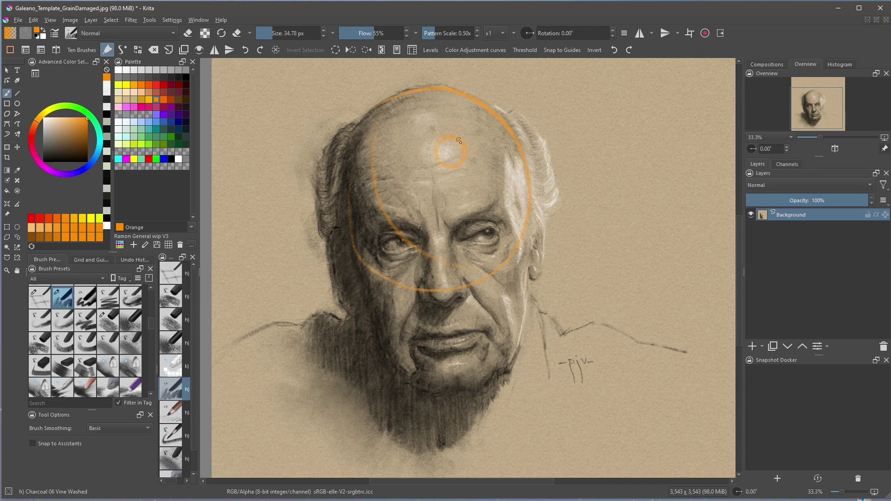
pyautogui.hotkey('ctrl', 'z')
pyautogui.hotkey('ctrl', 'z')
pyautogui.hotkey('ctrl', 'z')
pyautogui.hotkey('ctrl', 'z')
pyautogui.hotkey('ctrl', 'z')
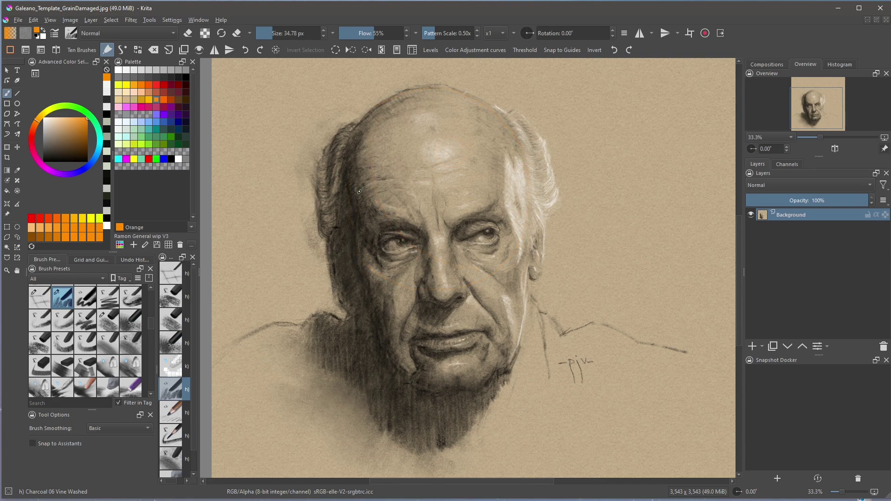
pyautogui.scroll(3, 356, 194)
pyautogui.scroll(-2, 367, 199)
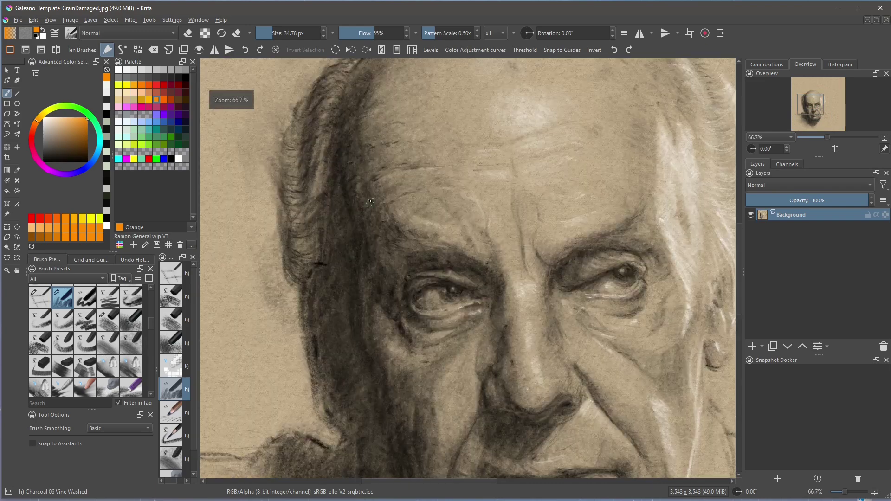
pyautogui.scroll(1, 345, 232)
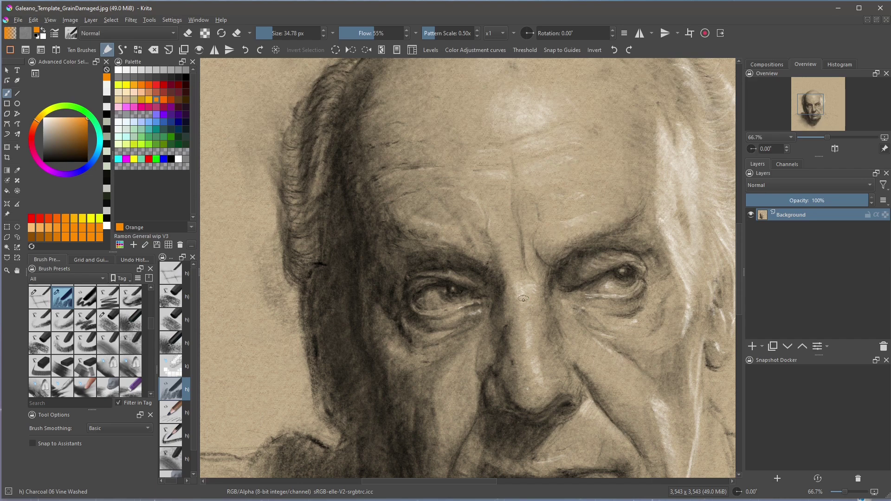
# Toggle the Crop tool and back to the brush, then switch to the artist's Instagram profile
pyautogui.press('c')
pyautogui.press('-')
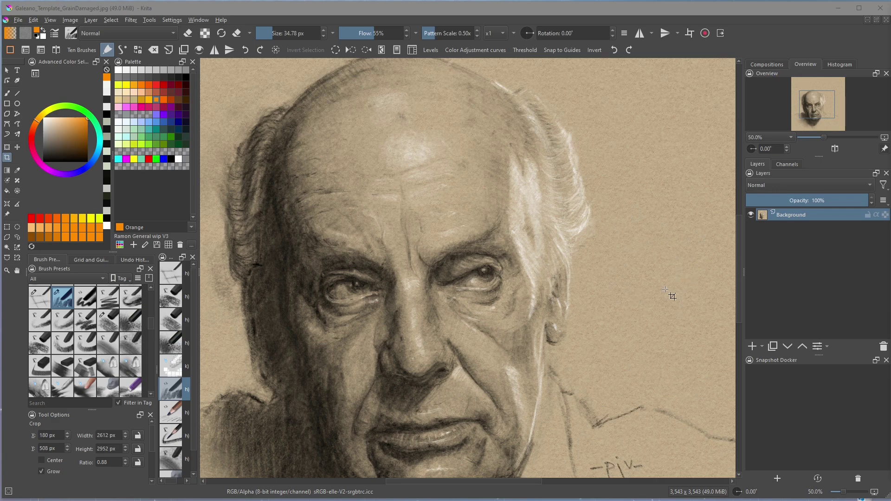
pyautogui.press('b')
pyautogui.scroll(1, 522, 286)
pyautogui.scroll(-3, 516, 278)
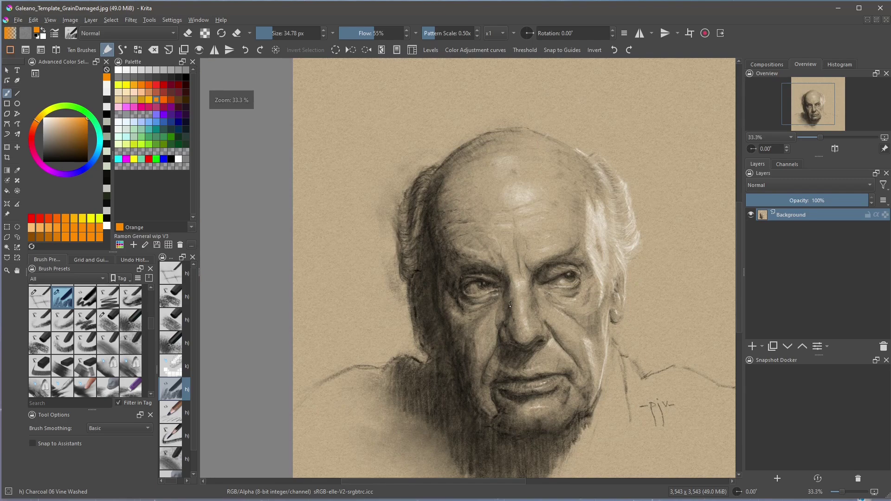
pyautogui.scroll(1, 468, 243)
pyautogui.scroll(1, 467, 242)
pyautogui.scroll(-2, 468, 242)
pyautogui.hotkey('alt', 'Tab')
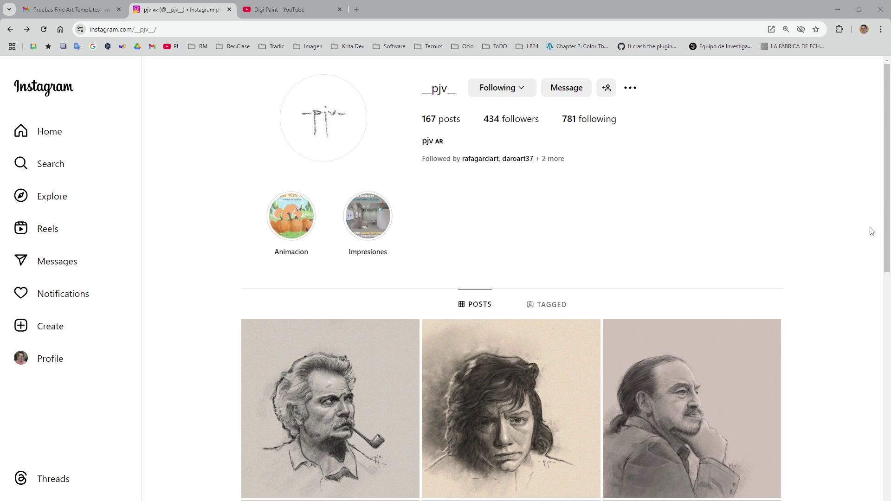
# Scroll through the artist's portrait posts on the Instagram profile
pyautogui.scroll(-12, 871, 230)
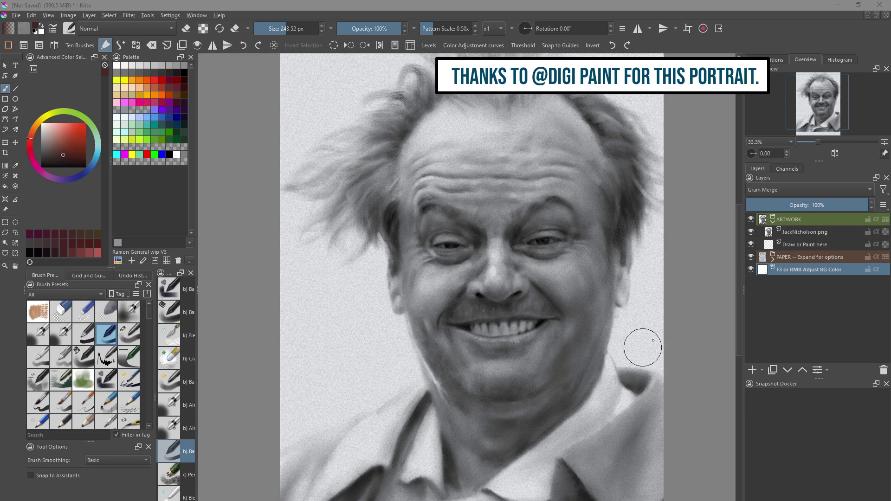
# Hide the PAPER layer, recolour the BG fill Lineart Green, then hide the BG color layer
pyautogui.click(750, 257)
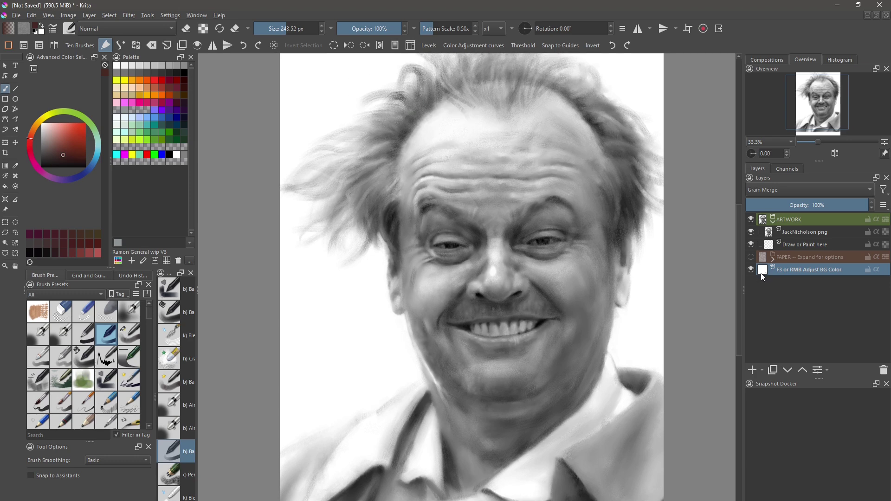
pyautogui.press('F3')
pyautogui.click(304, 217)
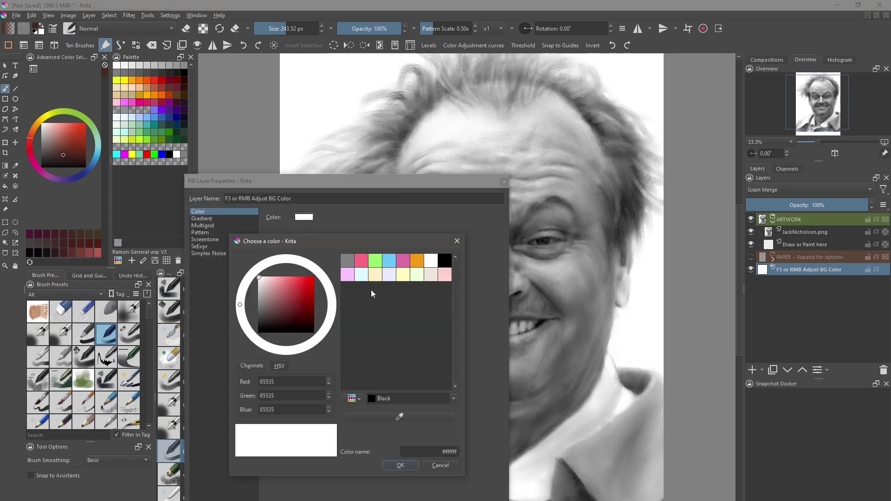
pyautogui.click(375, 261)
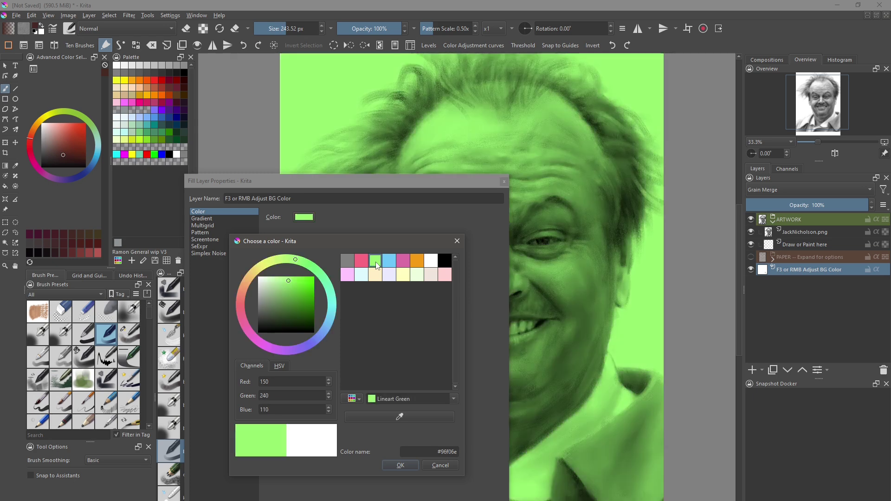
pyautogui.click(400, 465)
pyautogui.press('Return')
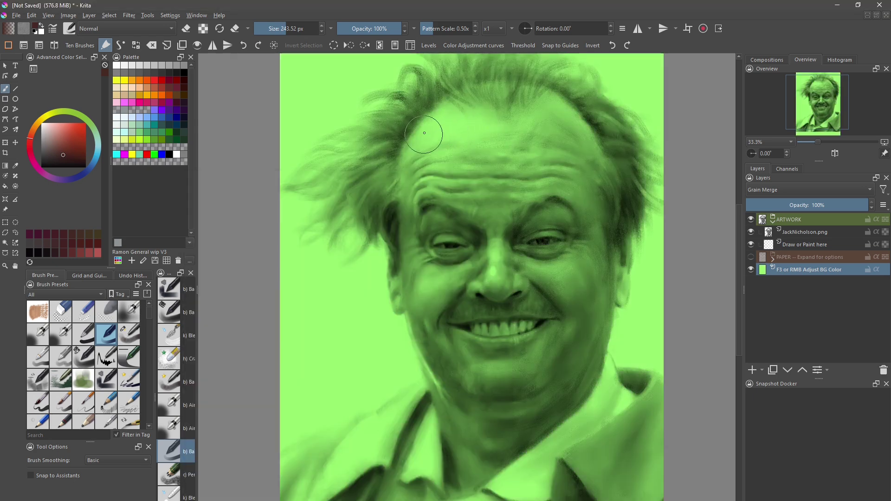
pyautogui.click(750, 270)
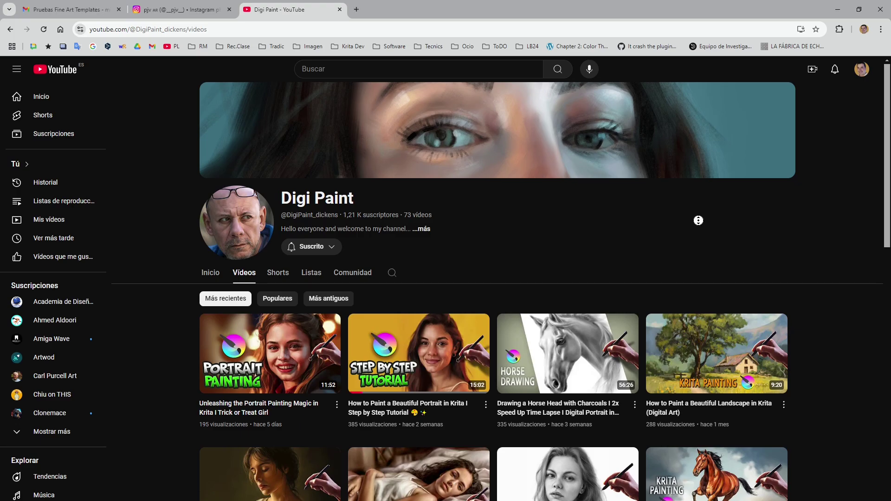
# Scroll down the Digi Paint channel's Videos page
pyautogui.scroll(-1, 699, 218)
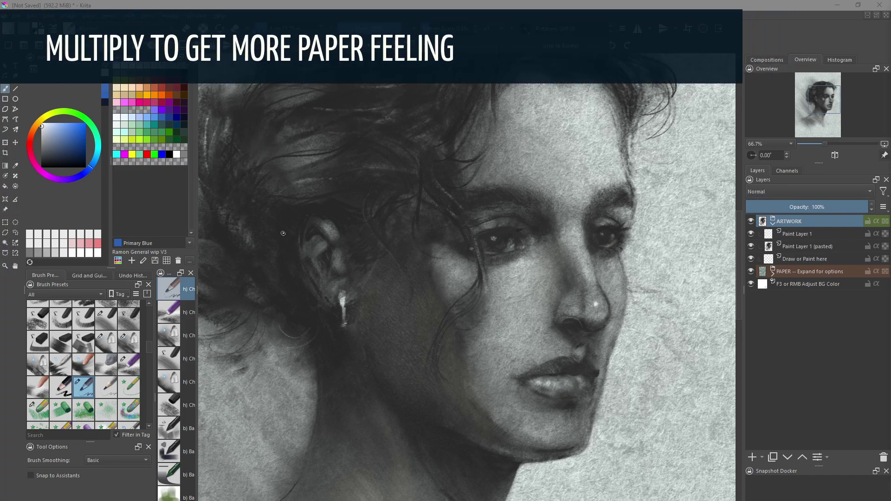
# Set the ARTWORK group's blend mode to Multiply
pyautogui.scroll(3, 270, 217)
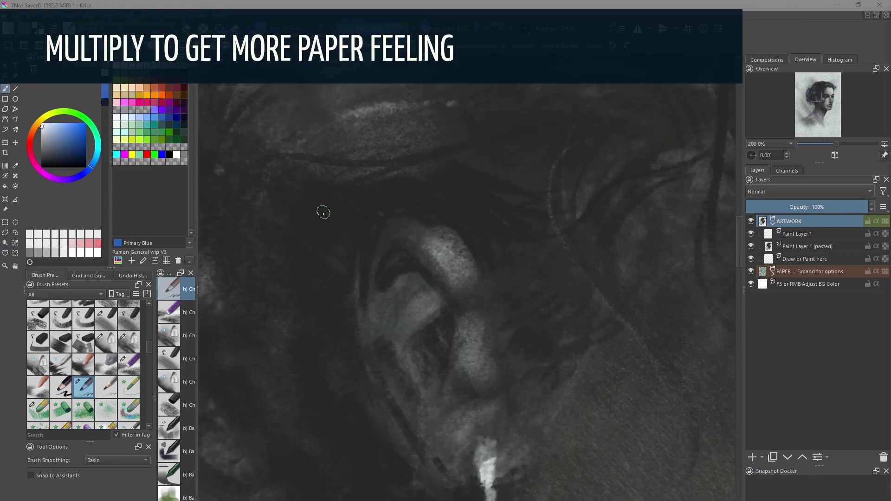
pyautogui.scroll(-3, 292, 222)
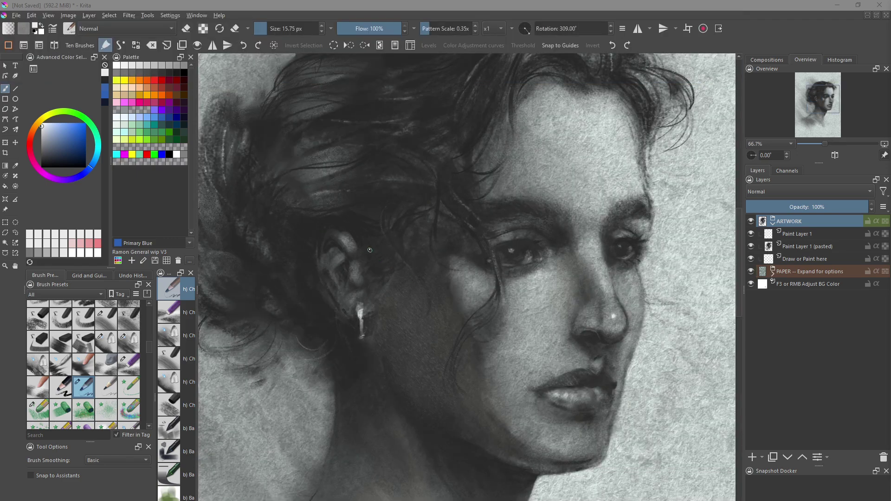
pyautogui.click(771, 194)
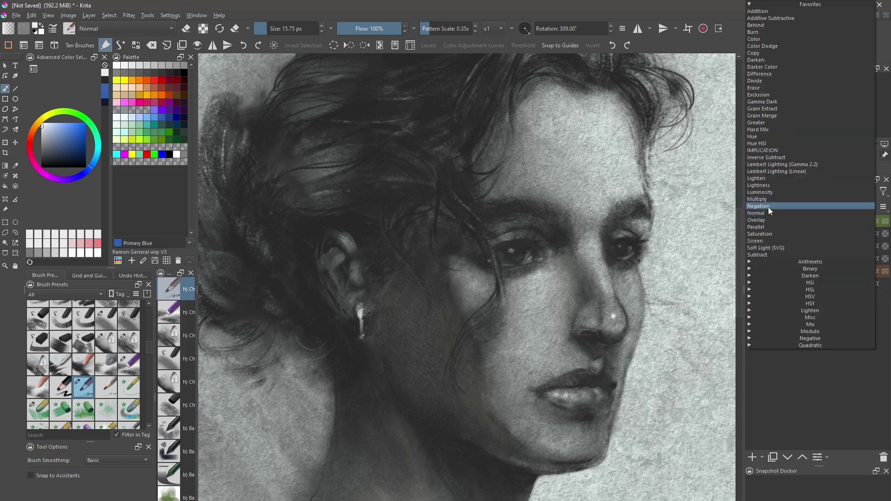
pyautogui.click(767, 199)
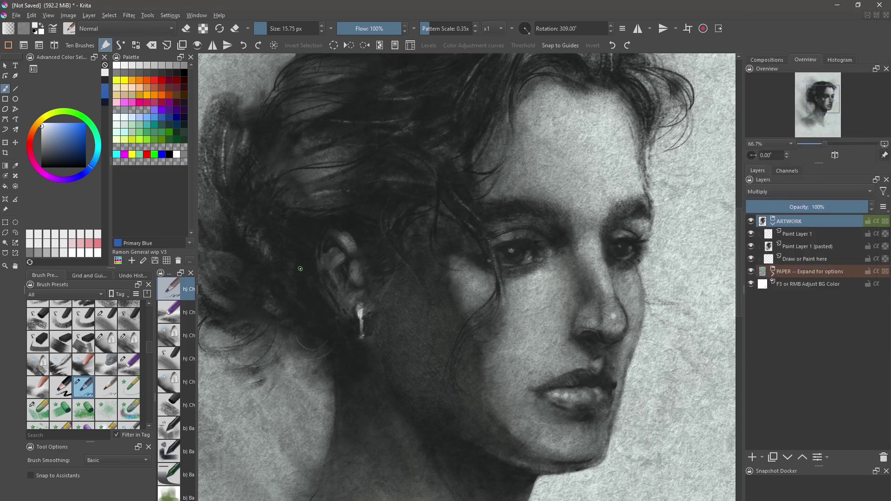
# Inspect the face at 100% zoom, then pick the Rough paper template for a new document
pyautogui.scroll(2, 300, 269)
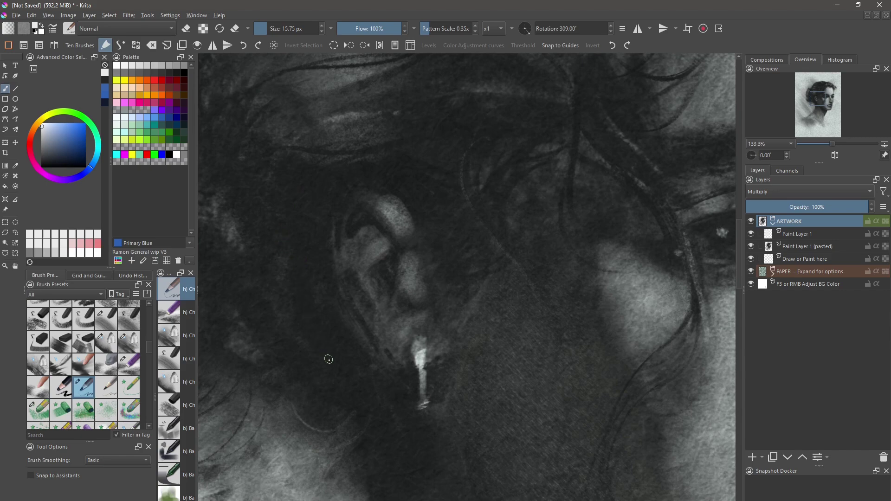
pyautogui.press('1')
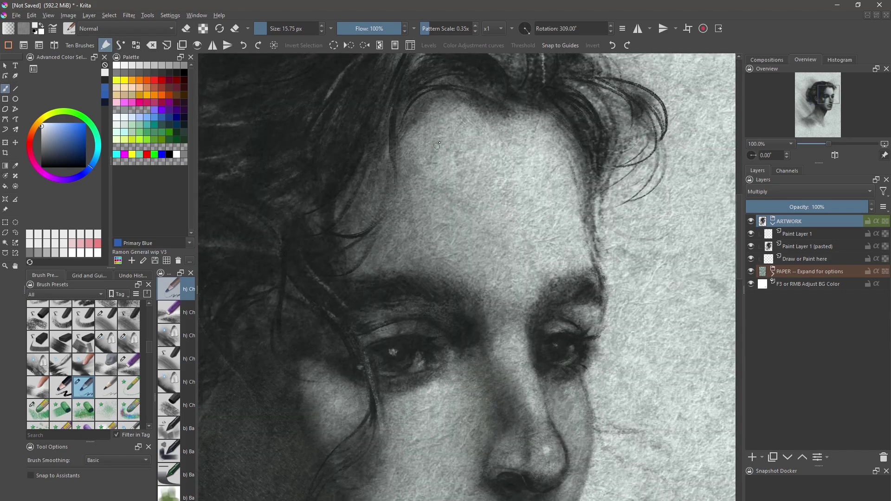
pyautogui.scroll(-1, 446, 137)
pyautogui.moveTo(594, 352); pyautogui.dragTo(557, 311)
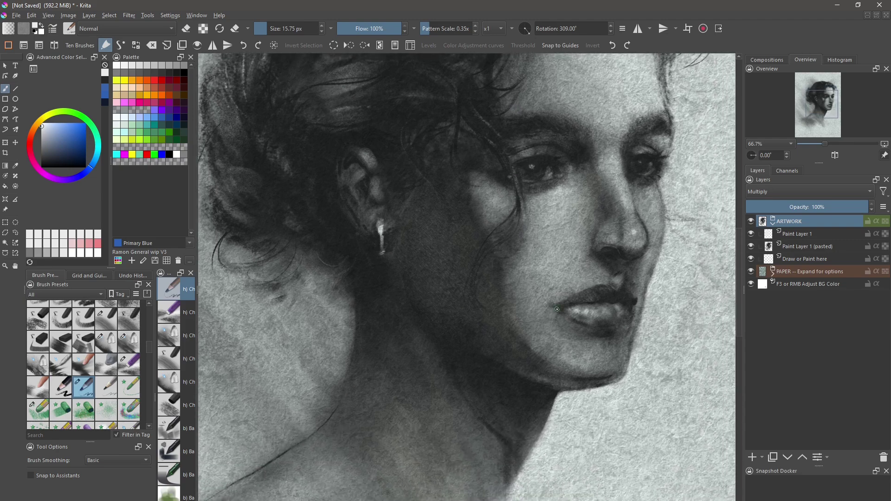
pyautogui.hotkey('ctrl', 'n')
pyautogui.click(409, 248)
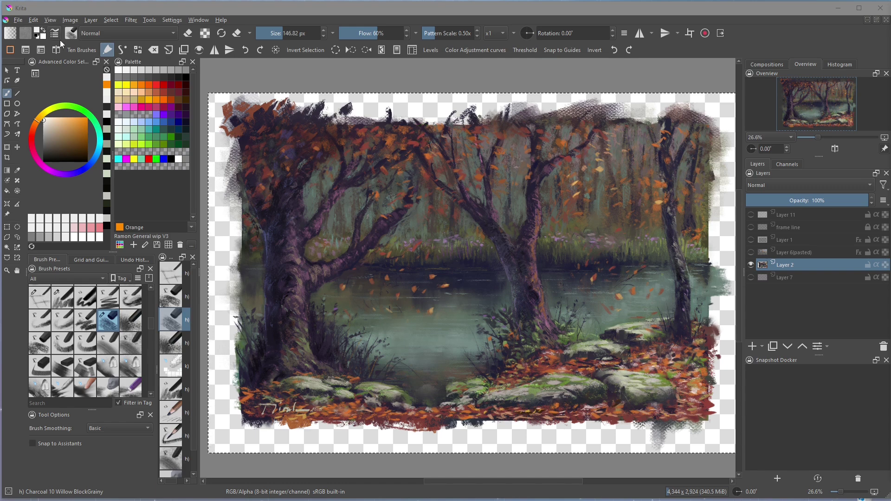
# Create a new document from the framed pastel template
pyautogui.click(17, 20)
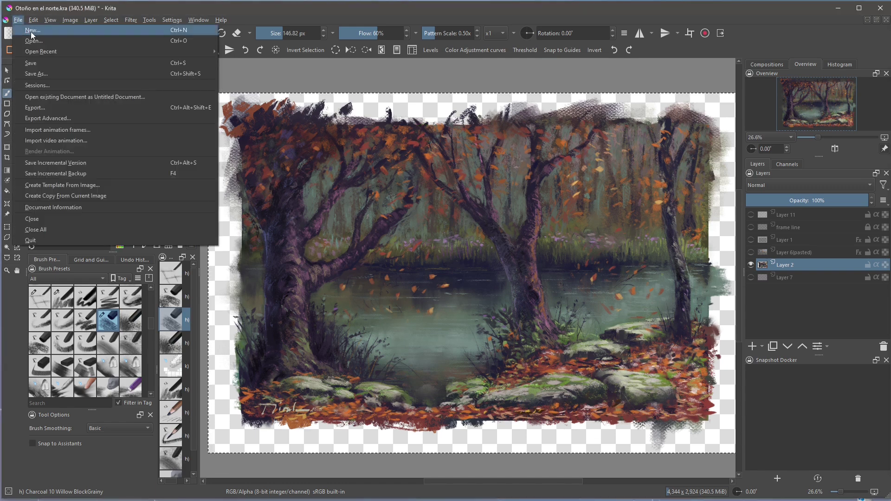
pyautogui.click(29, 30)
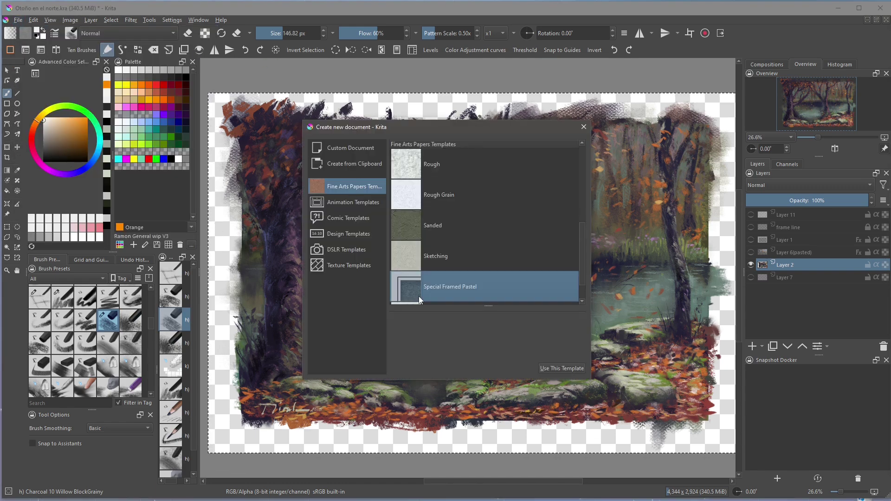
pyautogui.click(555, 370)
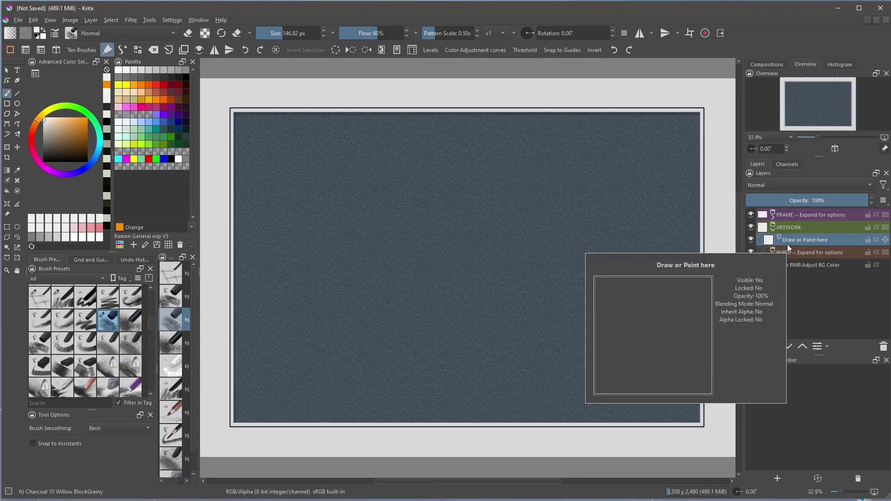
# Paste the autumn painting and transform it to fill the framed area
pyautogui.hotkey('ctrl', 'v')
pyautogui.press('-')
pyautogui.hotkey('ctrl', 't')
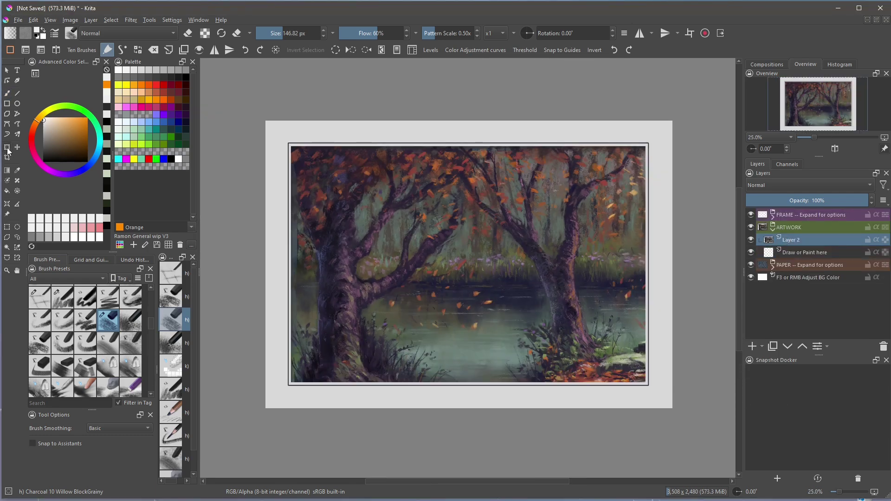
pyautogui.moveTo(418, 202); pyautogui.dragTo(411, 195)
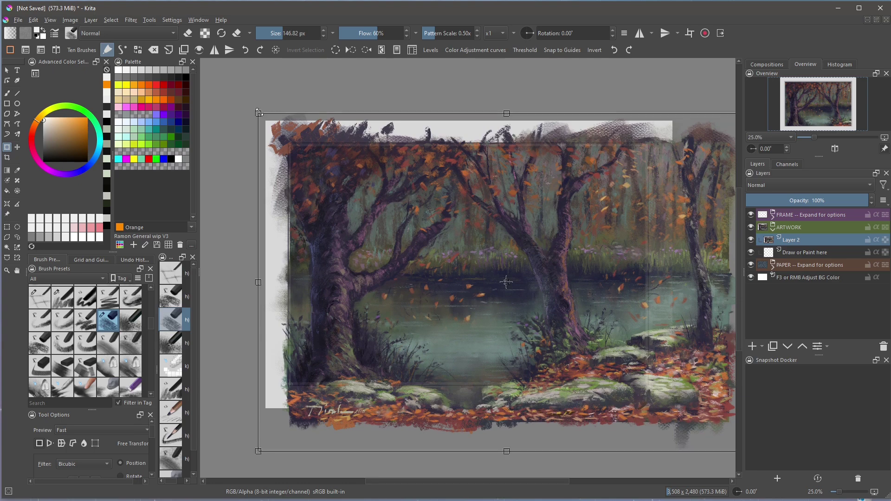
pyautogui.moveTo(307, 137)
pyautogui.mouseDown()
pyautogui.moveTo(311, 153)
pyautogui.moveTo(378, 195)
pyautogui.mouseUp()
pyautogui.moveTo(477, 258); pyautogui.dragTo(365, 188)
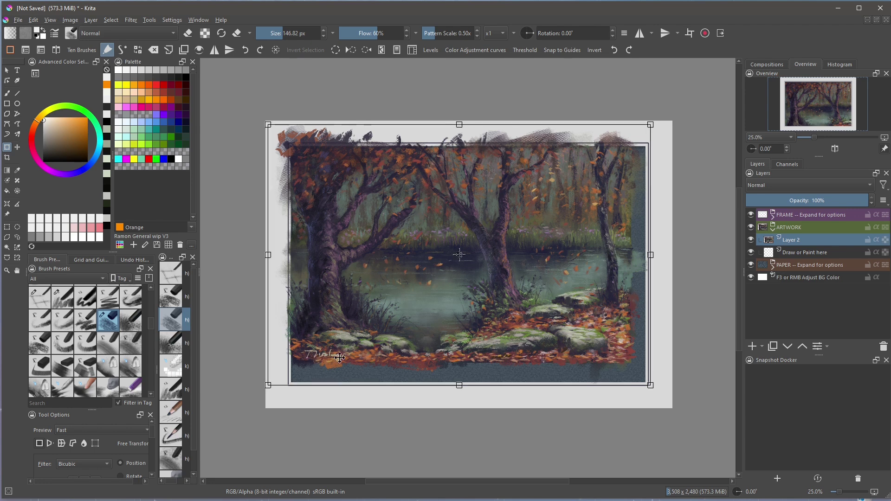
pyautogui.moveTo(650, 385); pyautogui.dragTo(664, 402)
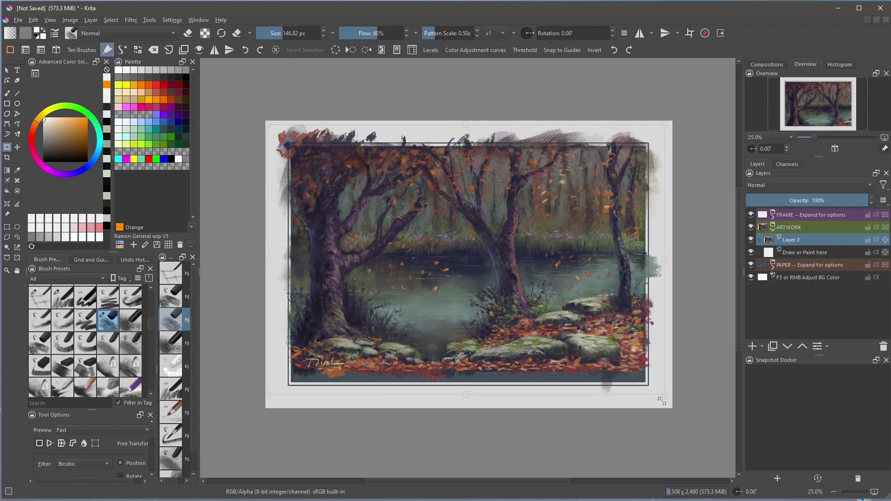
pyautogui.press('Return')
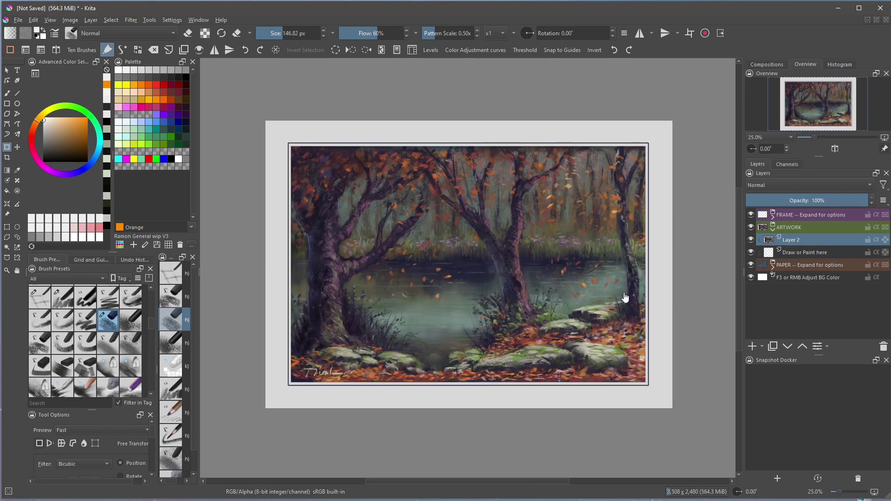
# Expand the FRAME group, toggle the Frame line layer, and review the Frame layer's Drop Shadow style
pyautogui.click(773, 218)
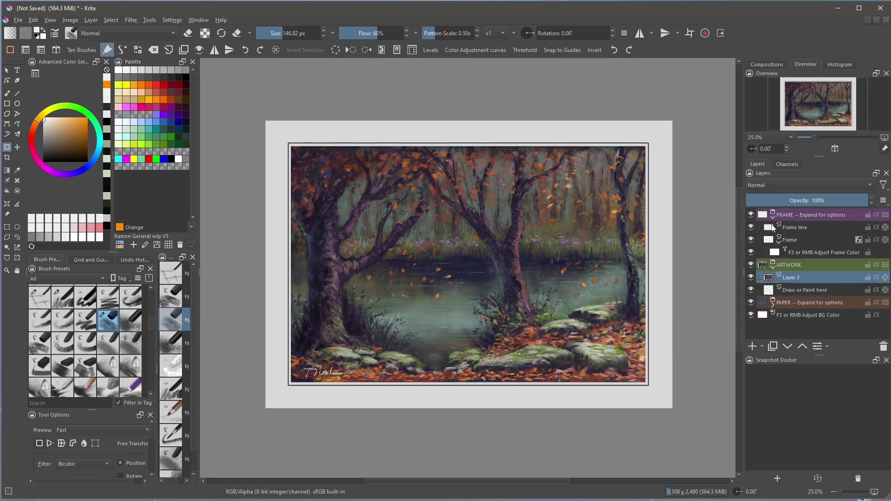
pyautogui.click(751, 228)
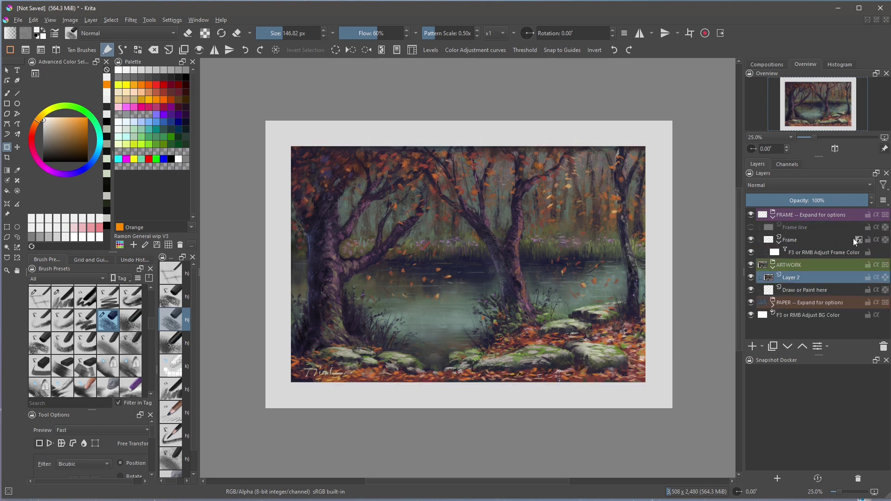
pyautogui.scroll(6, 632, 148)
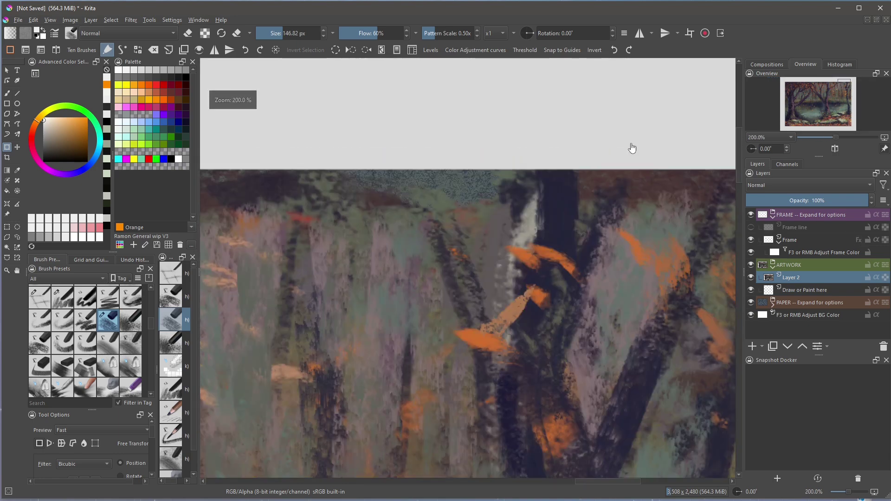
pyautogui.rightClick(859, 241)
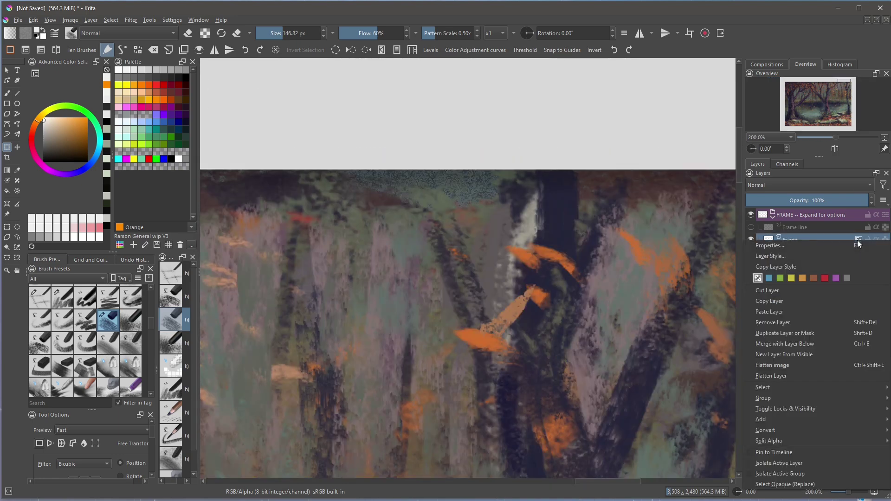
pyautogui.click(781, 260)
pyautogui.click(269, 114)
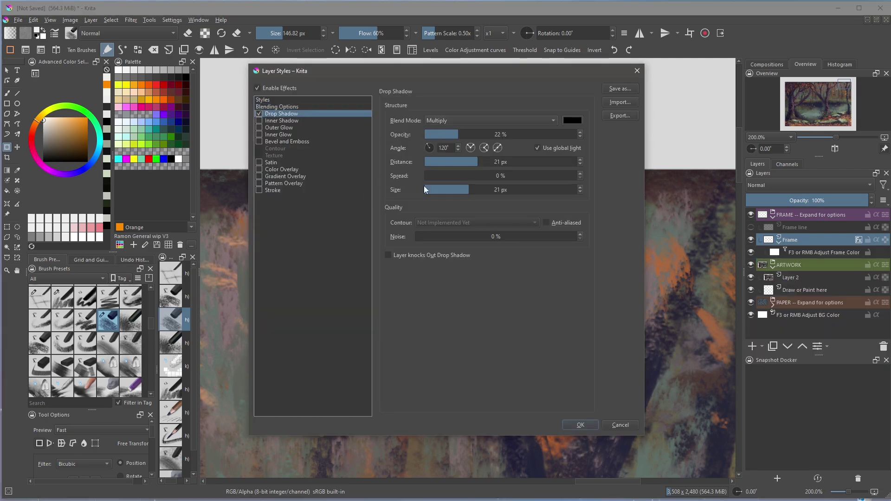
pyautogui.click(637, 73)
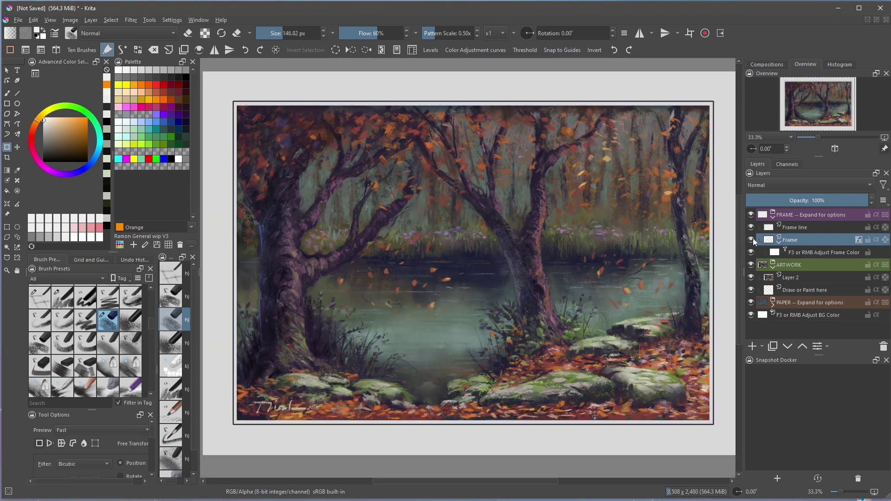
# Set the frame colour adjustment layer to Saturation 57 and Hue 214 for a muted blue mat
pyautogui.moveTo(753, 238)
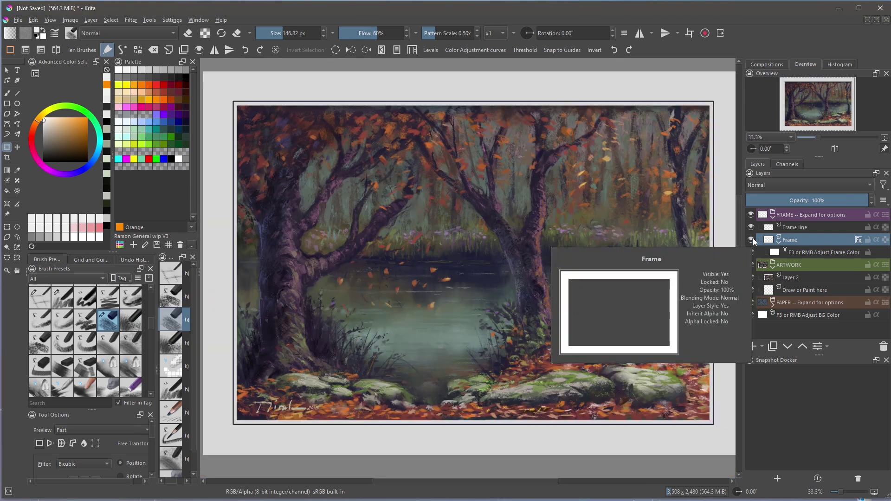
pyautogui.moveTo(810, 224)
pyautogui.click(814, 253)
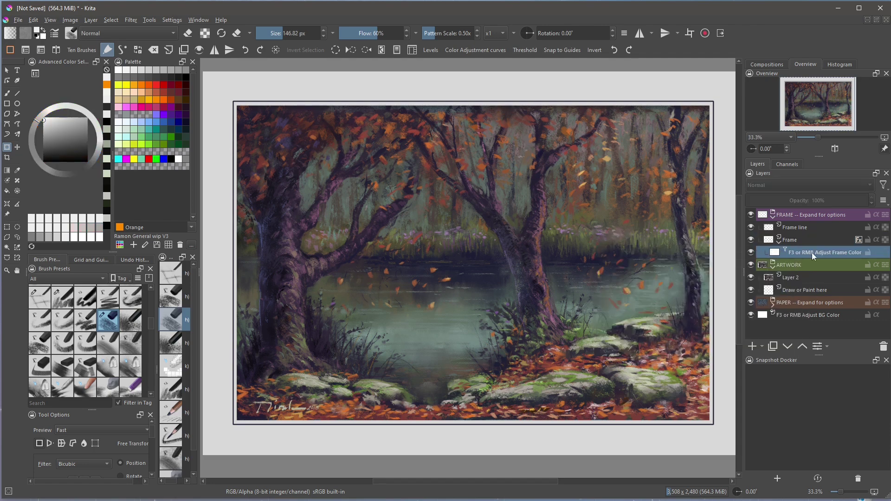
pyautogui.moveTo(819, 252)
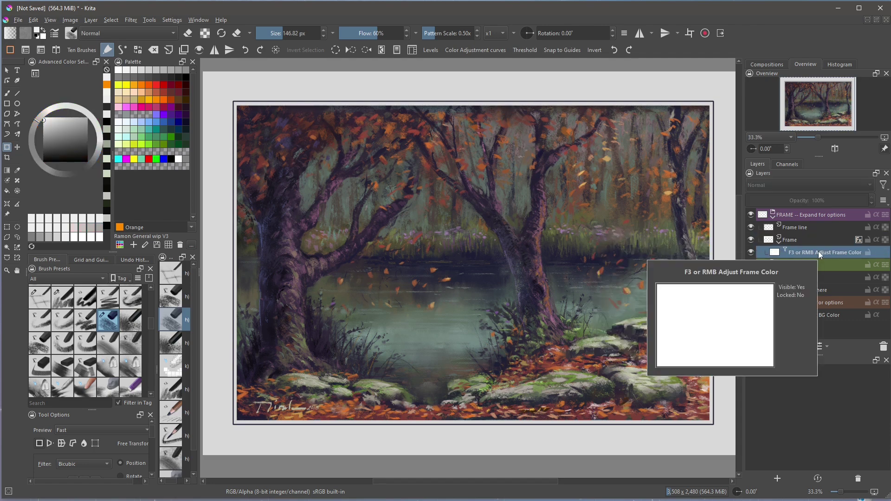
pyautogui.rightClick(817, 251)
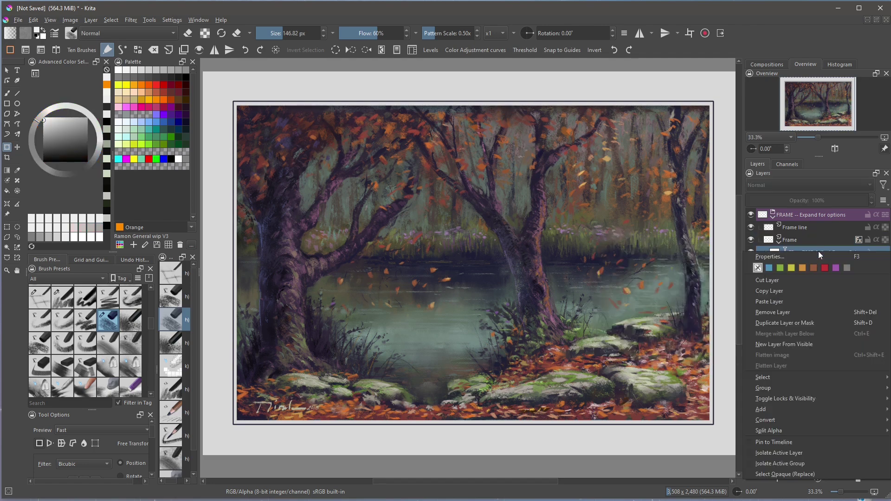
pyautogui.click(786, 259)
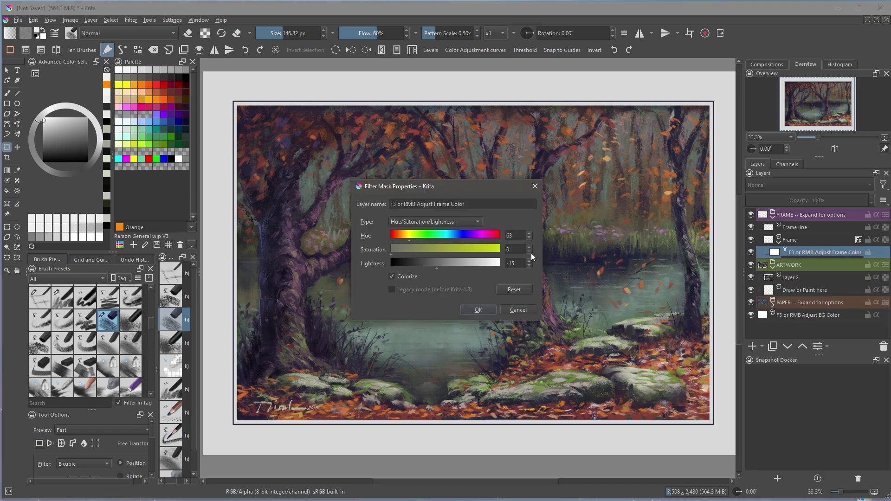
pyautogui.moveTo(452, 187); pyautogui.dragTo(494, 160)
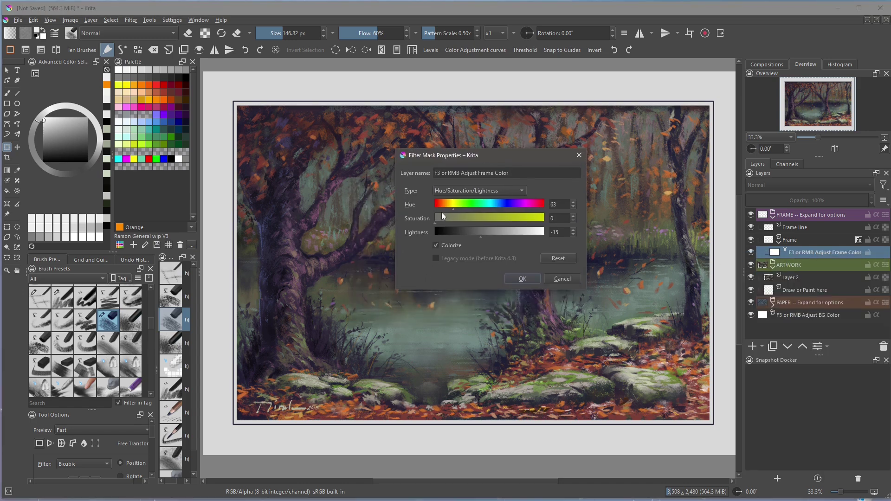
pyautogui.moveTo(437, 223); pyautogui.dragTo(498, 224)
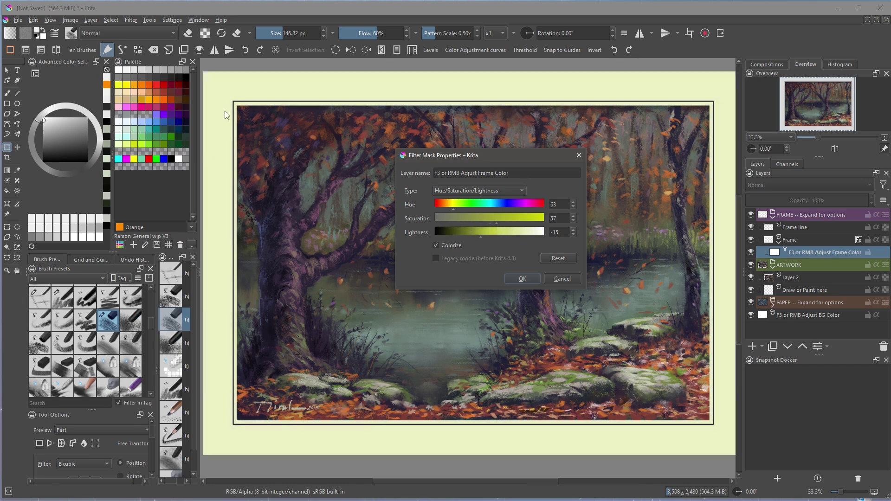
pyautogui.moveTo(476, 157)
pyautogui.mouseDown()
pyautogui.moveTo(241, 249)
pyautogui.moveTo(138, 250)
pyautogui.mouseUp()
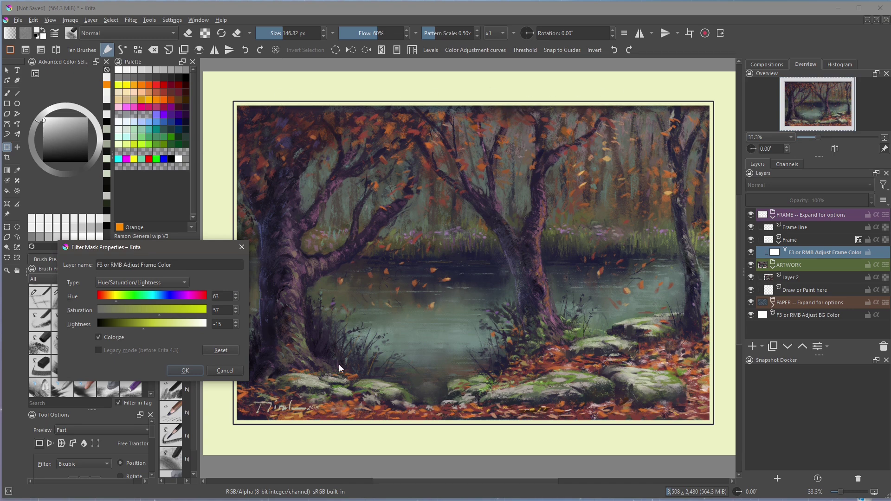
pyautogui.moveTo(209, 249); pyautogui.dragTo(282, 162)
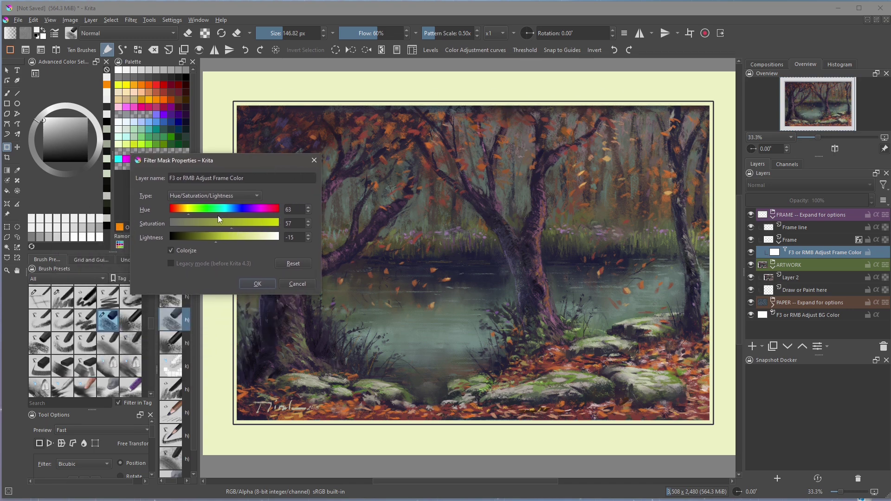
pyautogui.click(235, 212)
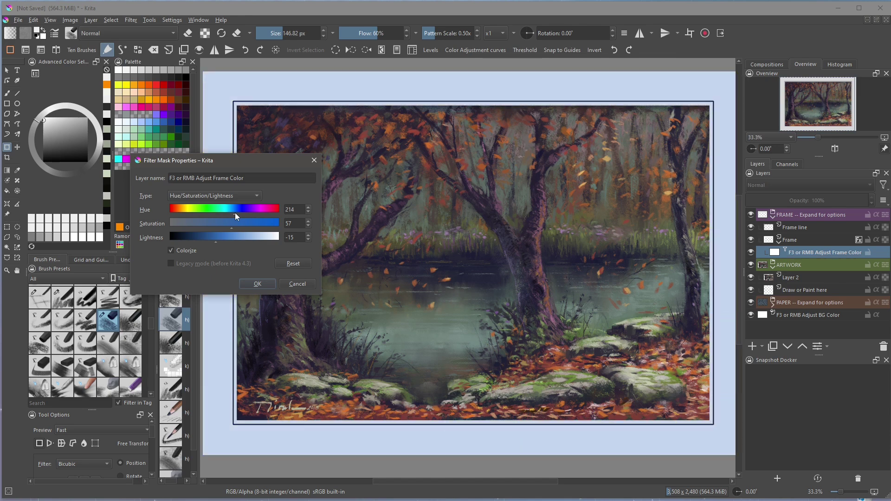
pyautogui.click(257, 283)
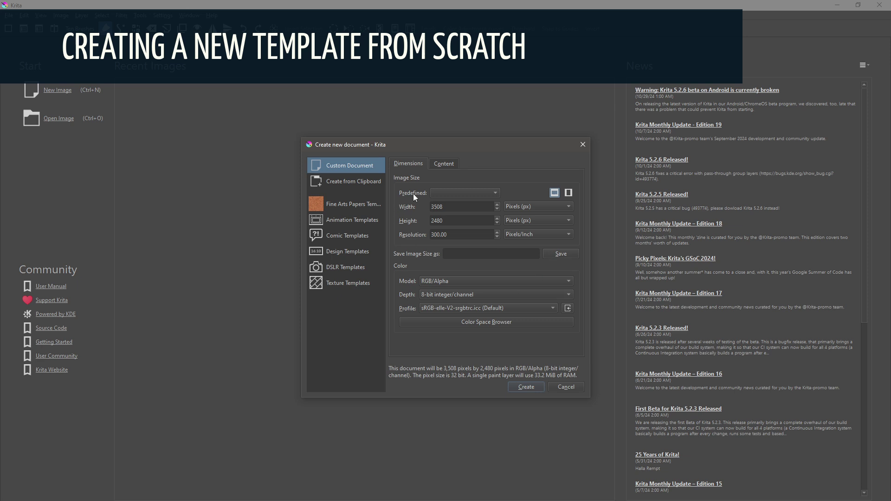
# Create a 3508×2480 document and wrap Paint Layer 1 in a green-labelled ARTWORK group
pyautogui.click(519, 388)
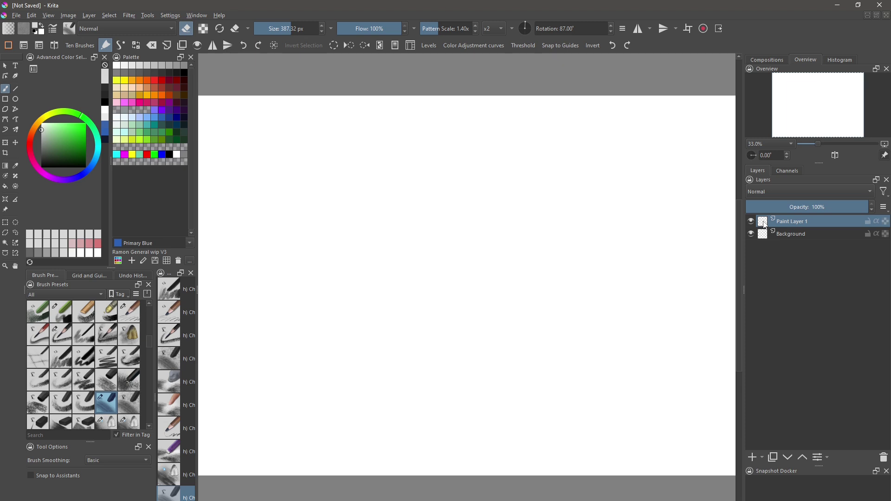
pyautogui.hotkey('ctrl', 'g')
pyautogui.press('Return')
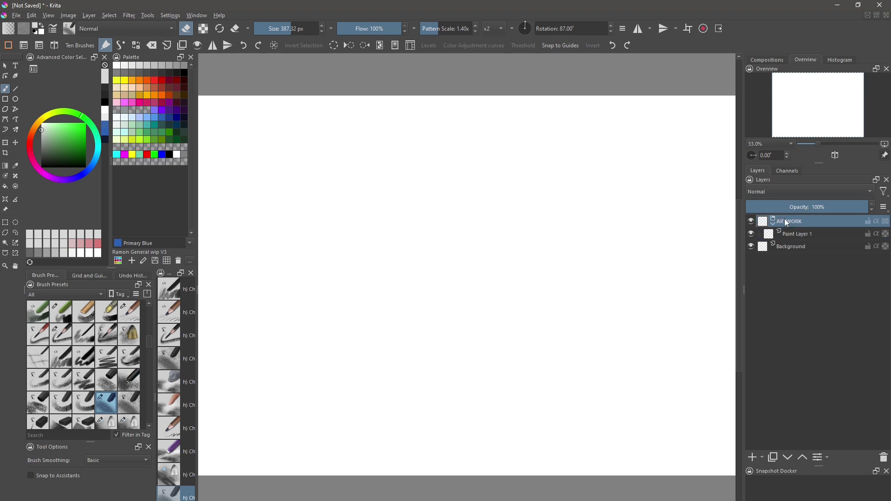
pyautogui.rightClick(785, 222)
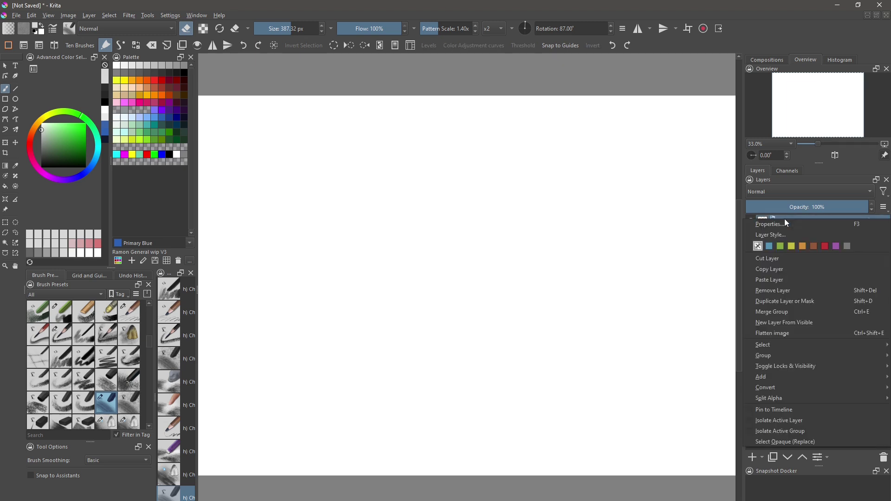
pyautogui.click(781, 246)
pyautogui.press('Escape')
pyautogui.rightClick(793, 236)
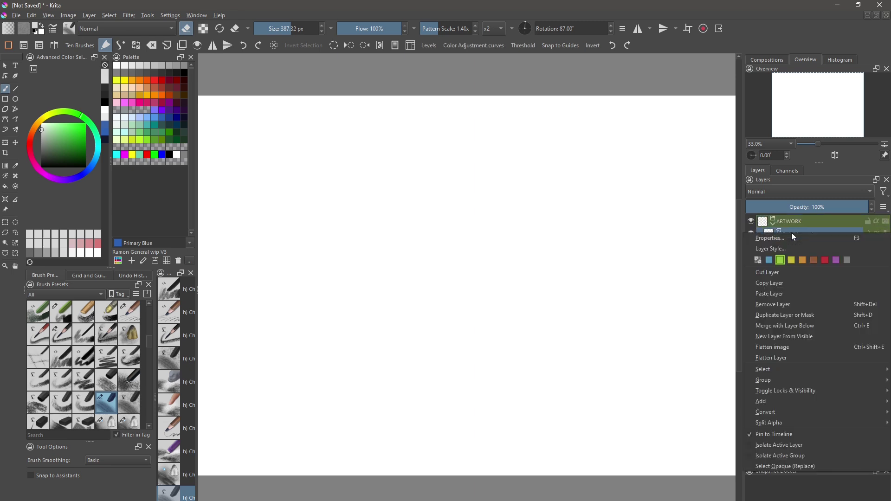
pyautogui.click(758, 260)
pyautogui.press('Escape')
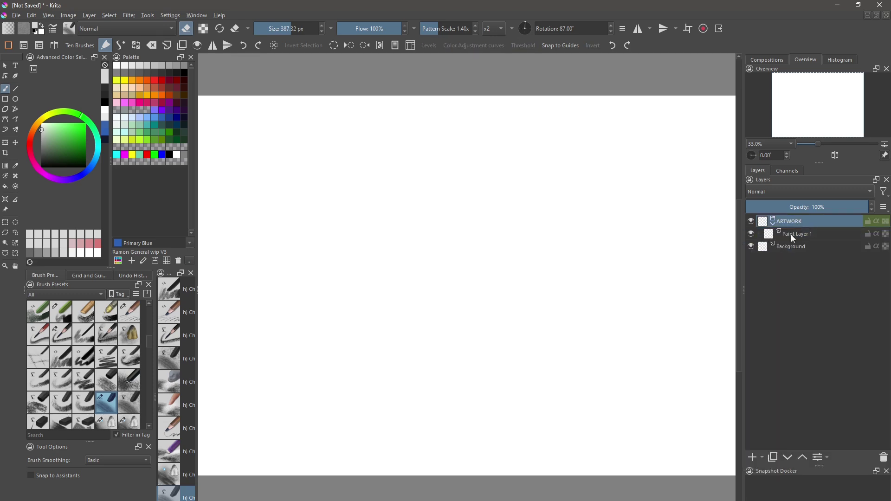
# Add a pattern fill layer using the default noise paper texture
pyautogui.click(791, 246)
pyautogui.click(762, 458)
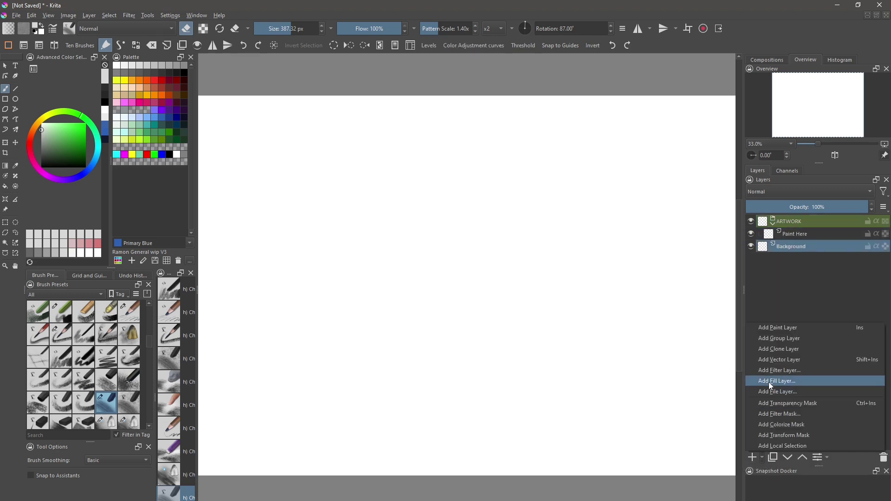
pyautogui.click(770, 381)
pyautogui.click(197, 146)
pyautogui.click(349, 176)
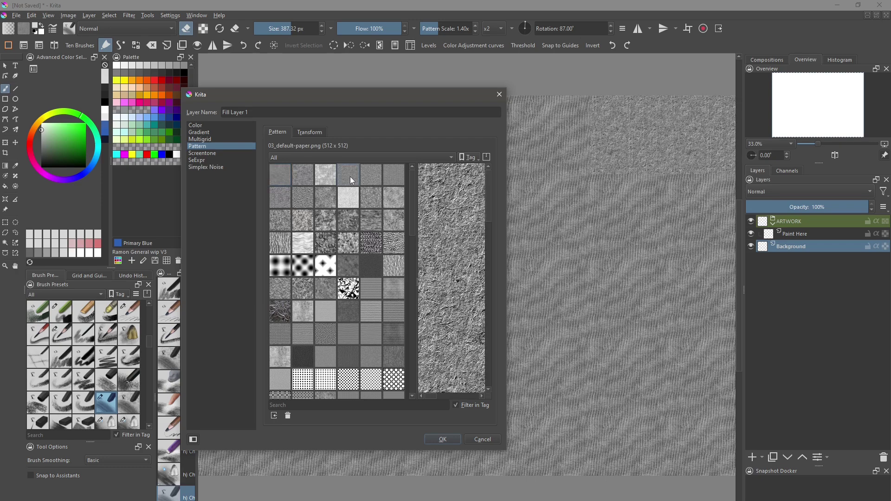
pyautogui.click(393, 379)
pyautogui.press('Return')
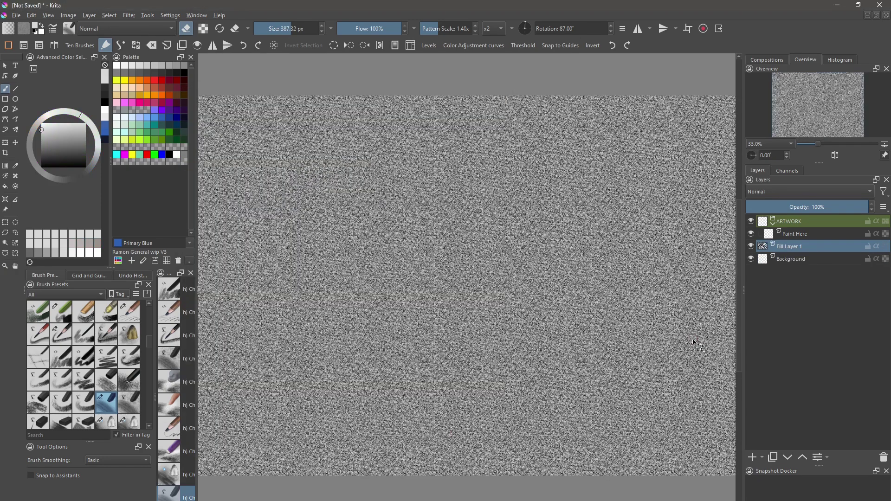
# Group the fill layer as PAPER and delete the Background layer
pyautogui.hotkey('ctrl', 'g')
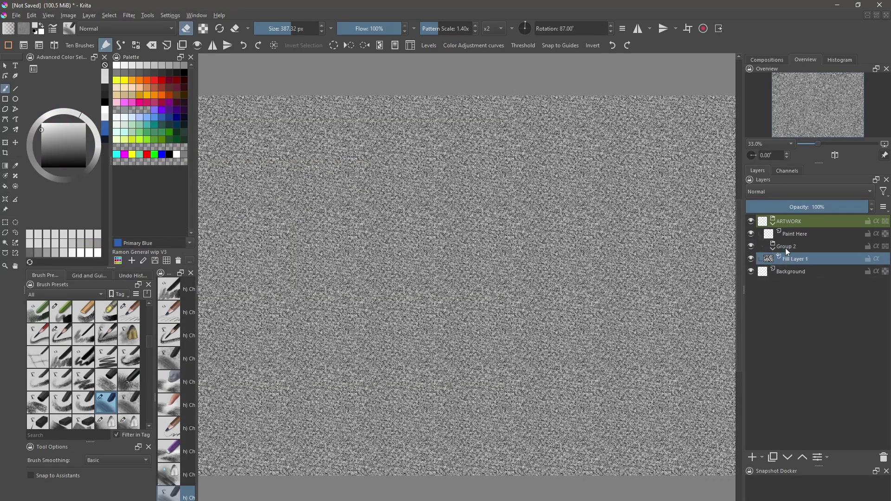
pyautogui.doubleClick(787, 247)
pyautogui.write('PAPER')
pyautogui.press('Return')
pyautogui.click(800, 273)
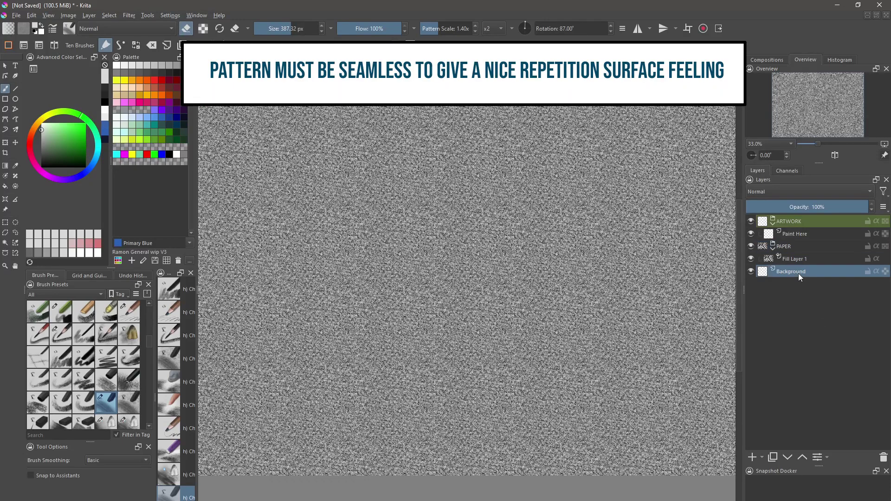
pyautogui.click(883, 457)
pyautogui.click(792, 259)
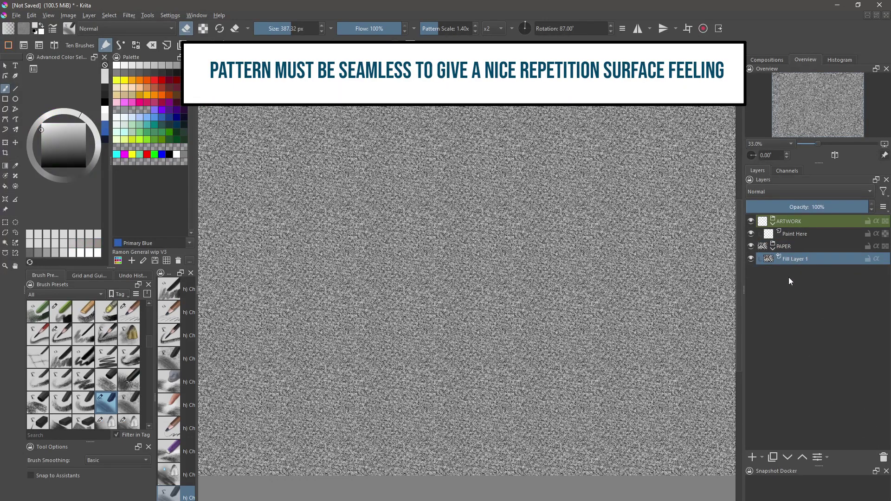
# Duplicate the fill below itself and turn the copy into a white BG color fill
pyautogui.click(773, 457)
pyautogui.moveTo(793, 260); pyautogui.dragTo(774, 308)
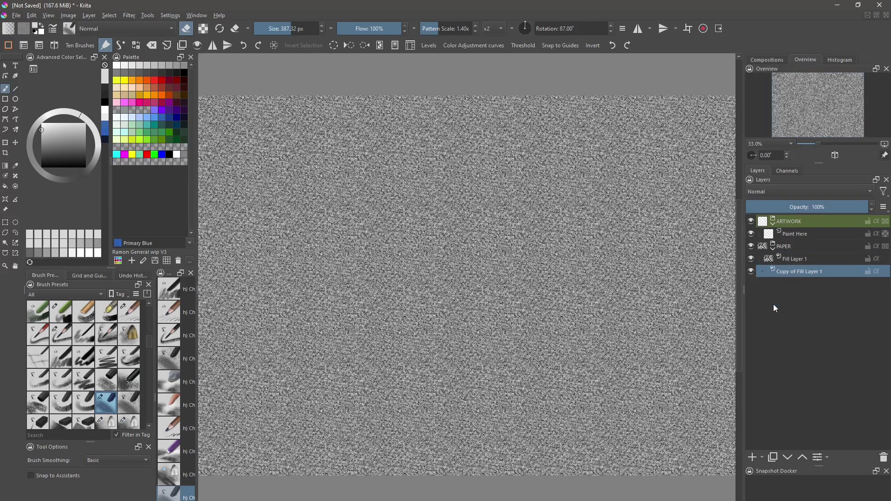
pyautogui.doubleClick(788, 274)
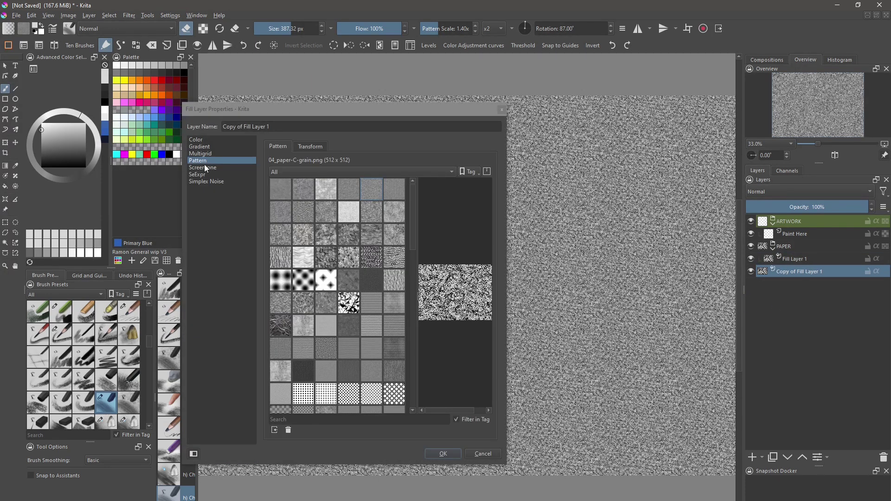
pyautogui.click(203, 141)
pyautogui.click(302, 145)
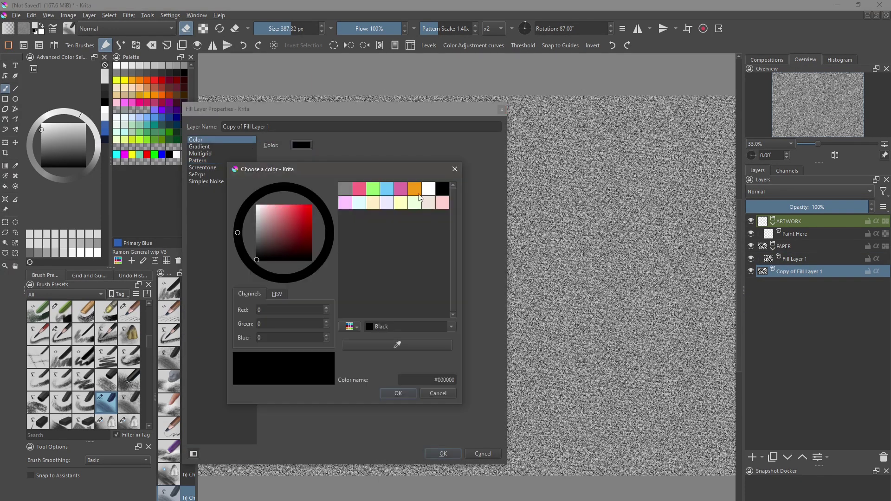
pyautogui.click(428, 188)
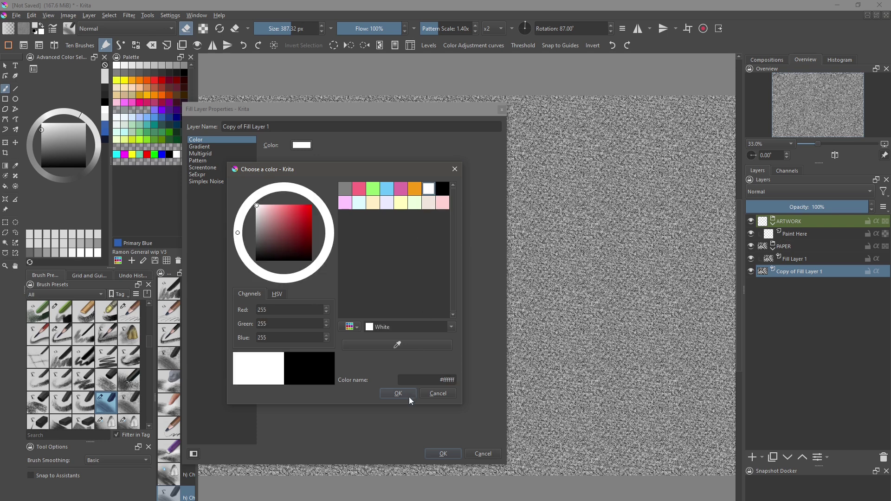
pyautogui.click(398, 393)
pyautogui.click(444, 454)
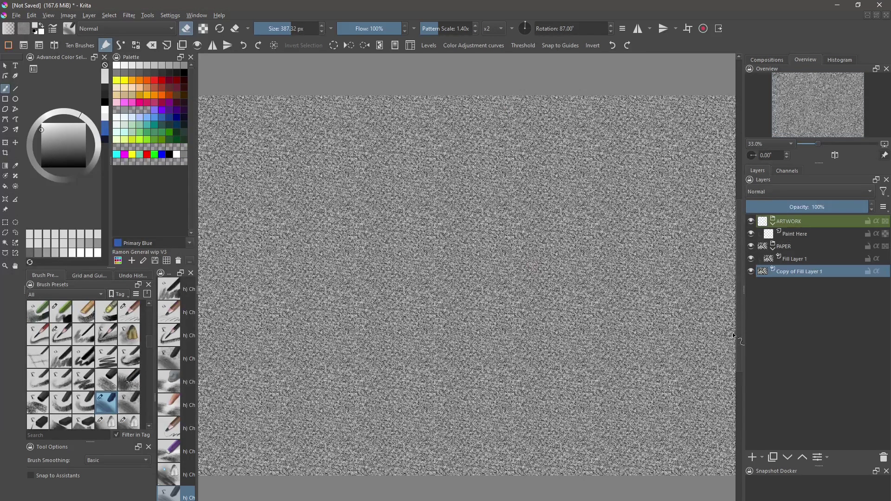
# Lower the noise fill layer's opacity to 29%
pyautogui.click(795, 261)
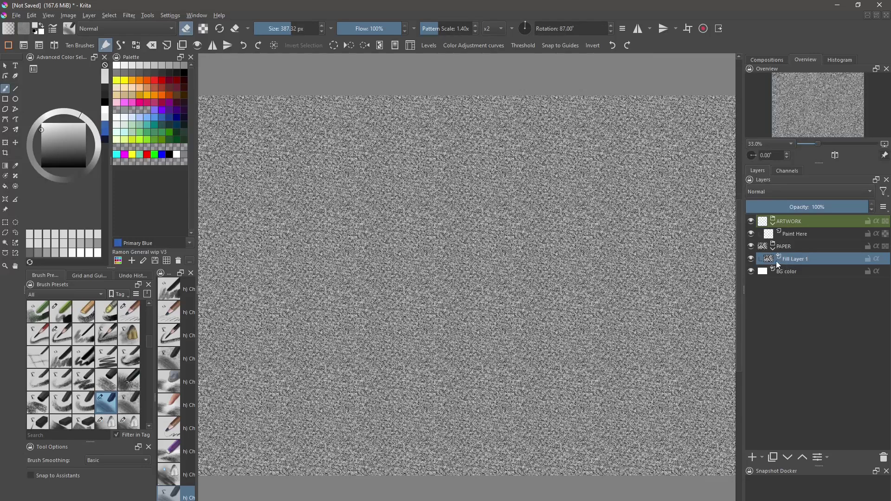
pyautogui.click(789, 207)
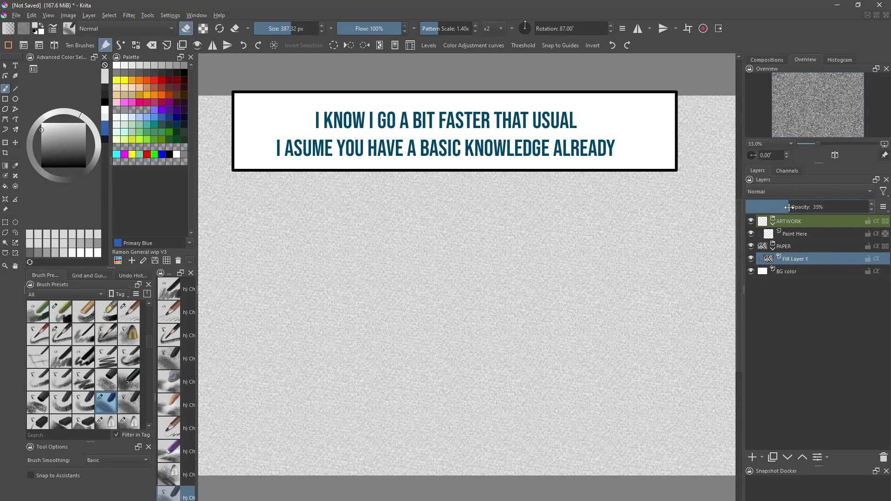
pyautogui.moveTo(789, 207); pyautogui.dragTo(781, 207)
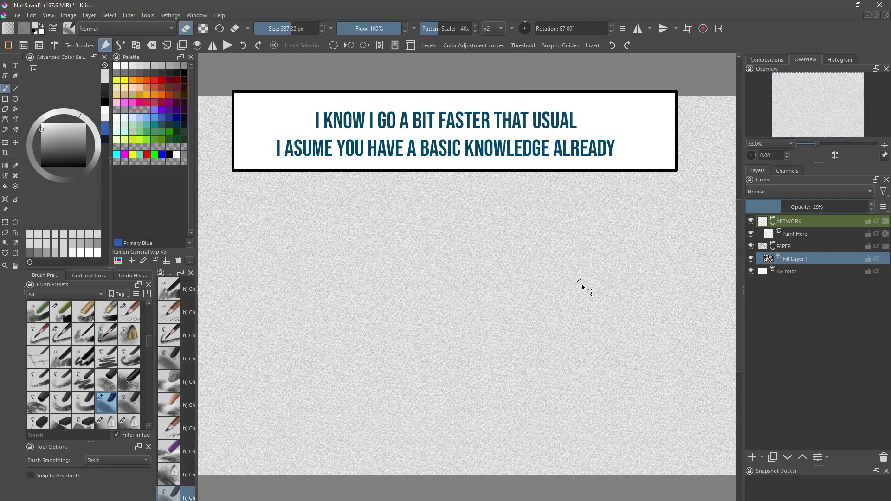
pyautogui.click(803, 234)
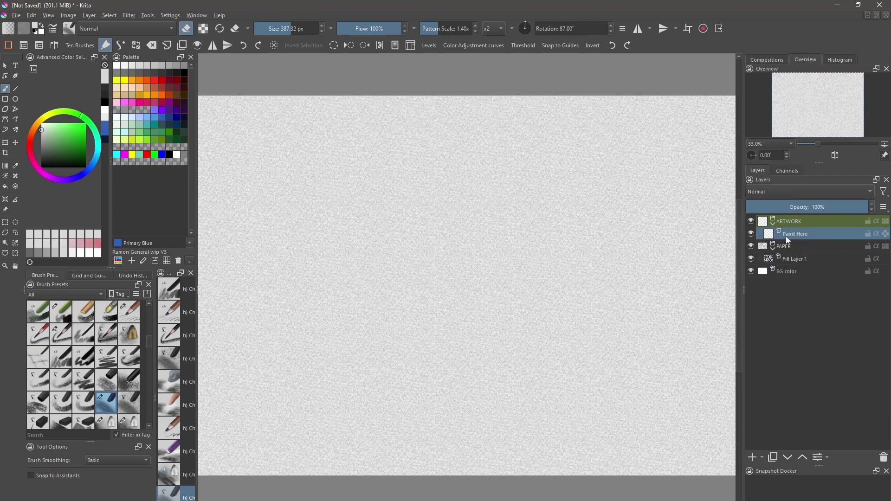
pyautogui.moveTo(787, 238)
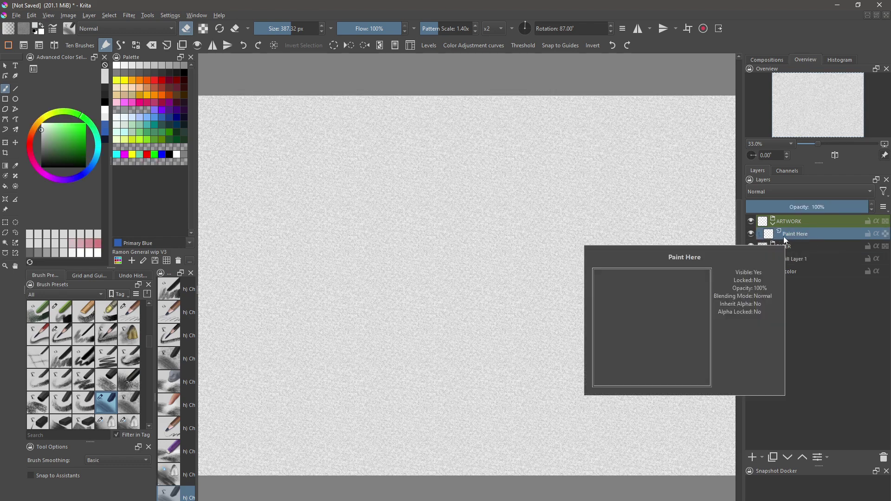
pyautogui.click(16, 16)
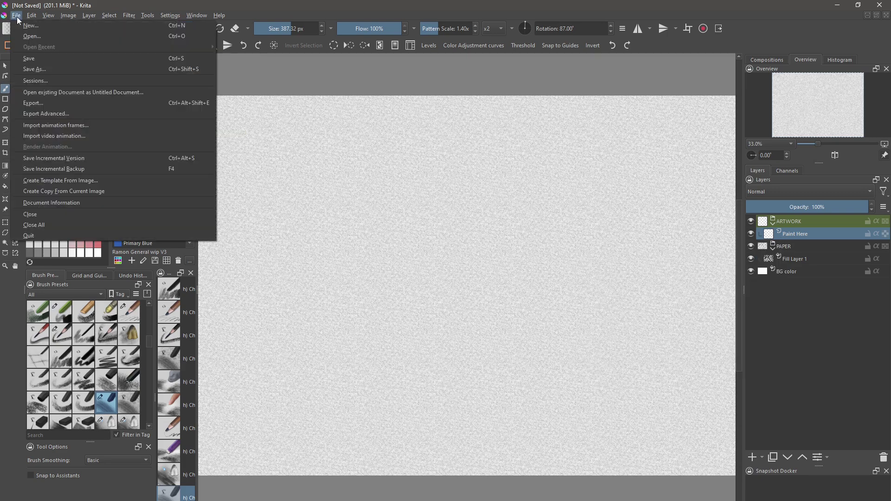
pyautogui.click(65, 181)
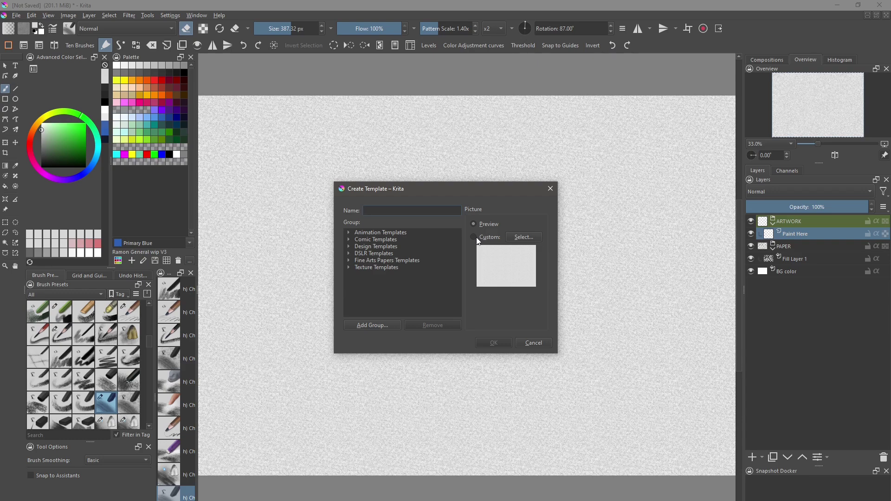
pyautogui.click(534, 343)
# Crop a 418×428 px patch of texture and export it as the PNG 'thumb paper test'
pyautogui.scroll(3, 273, 127)
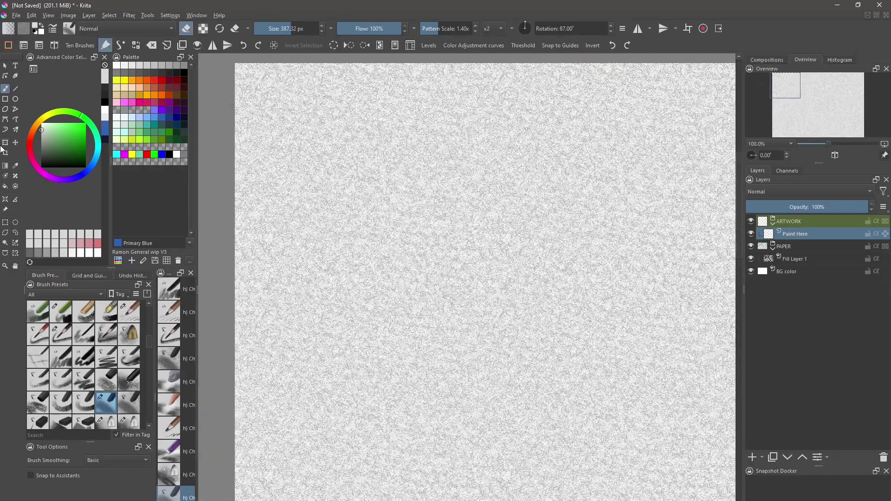
pyautogui.click(5, 152)
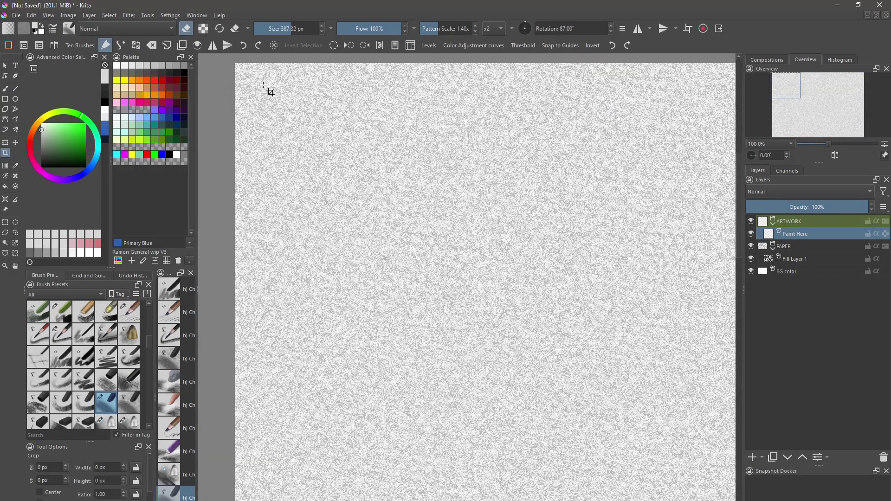
pyautogui.moveTo(264, 84); pyautogui.dragTo(458, 282)
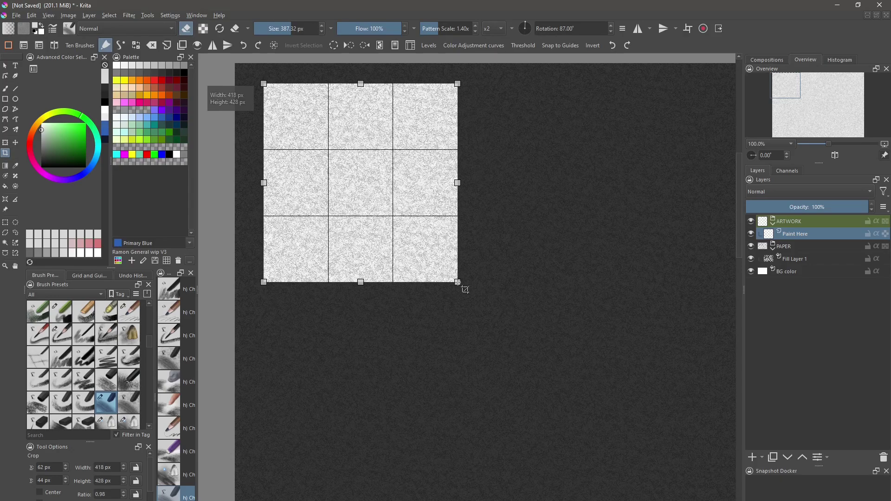
pyautogui.press('Return')
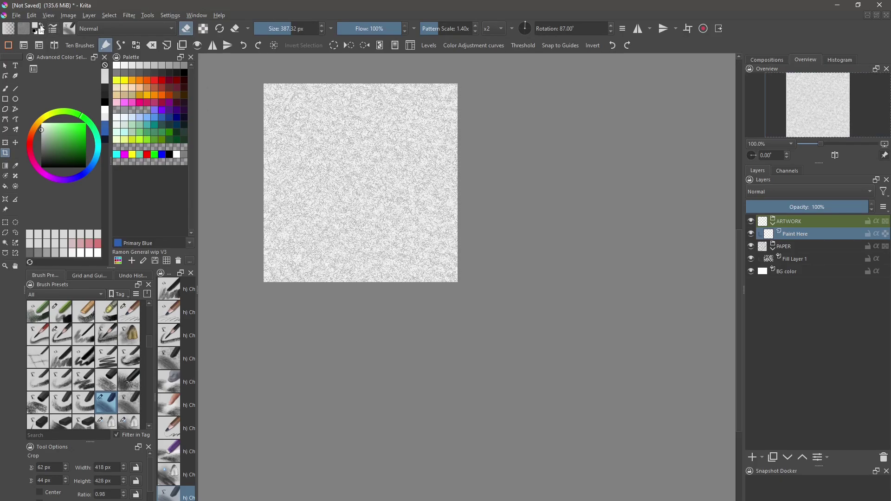
pyautogui.click(17, 16)
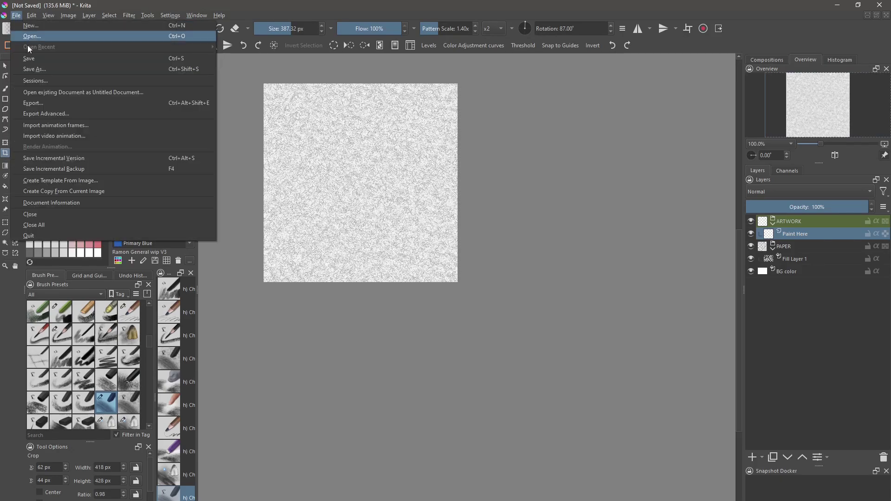
pyautogui.click(35, 104)
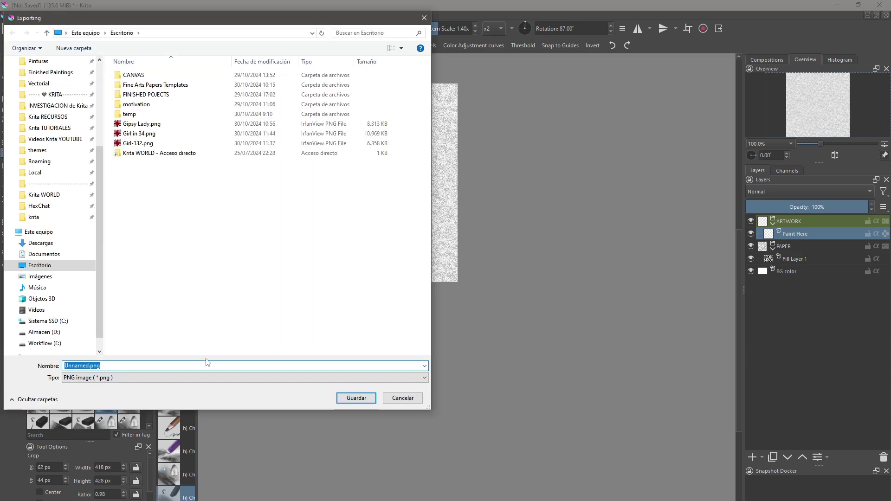
pyautogui.write('thumb paper test')
pyautogui.press('Return')
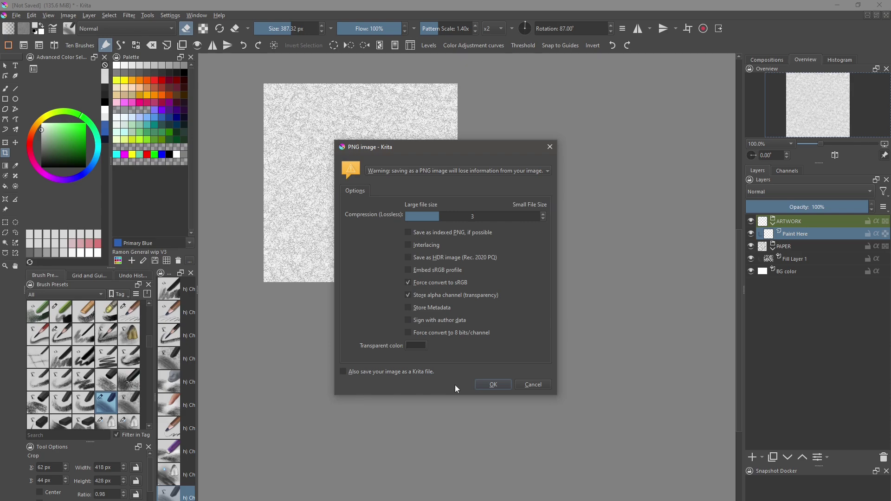
pyautogui.click(483, 387)
# Undo the crop to restore the full-size paper texture
pyautogui.hotkey('ctrl', 'z')
pyautogui.press('-')
pyautogui.press('-')
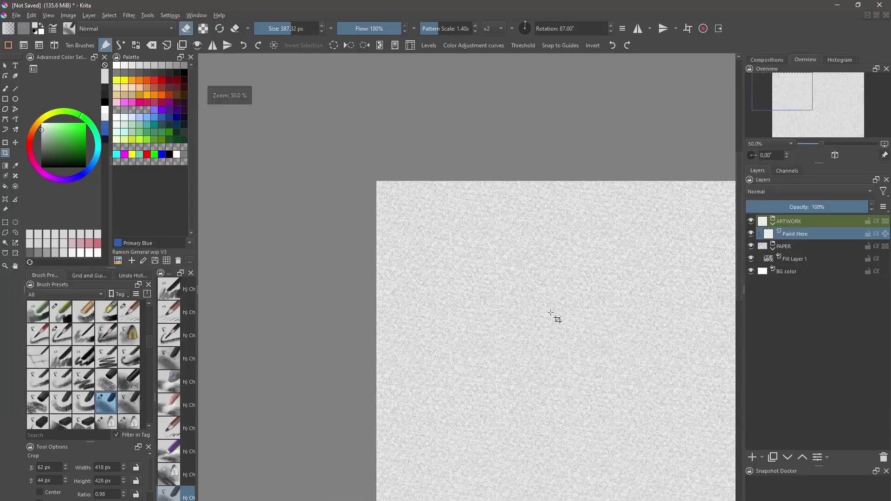
pyautogui.moveTo(555, 314); pyautogui.dragTo(358, 232)
# Start creating a template from the image, using thumb paper test.png as its picture
pyautogui.click(16, 15)
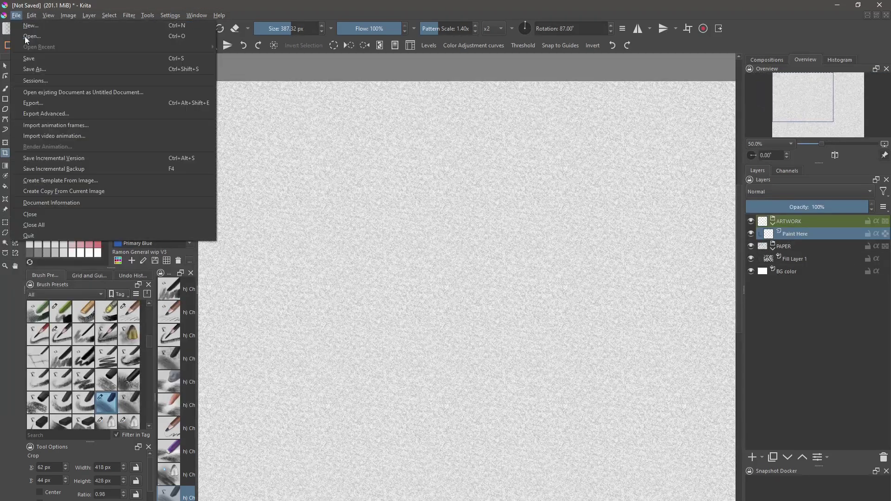
pyautogui.click(87, 180)
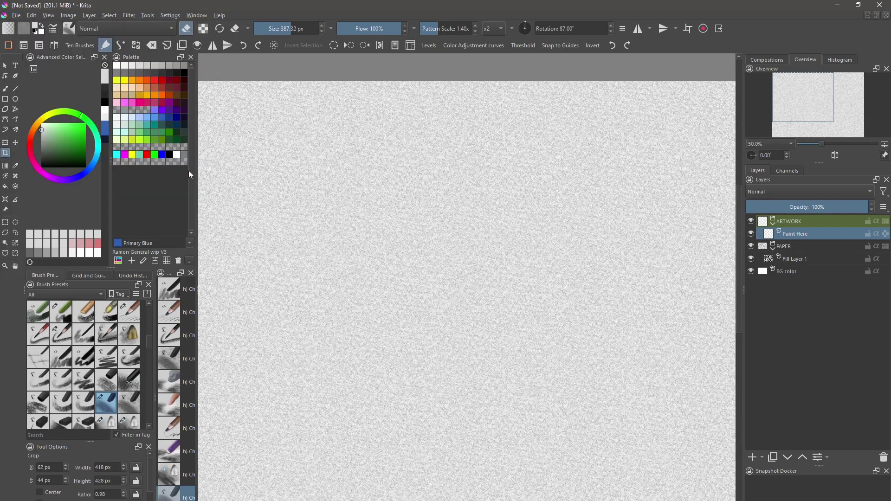
pyautogui.click(511, 237)
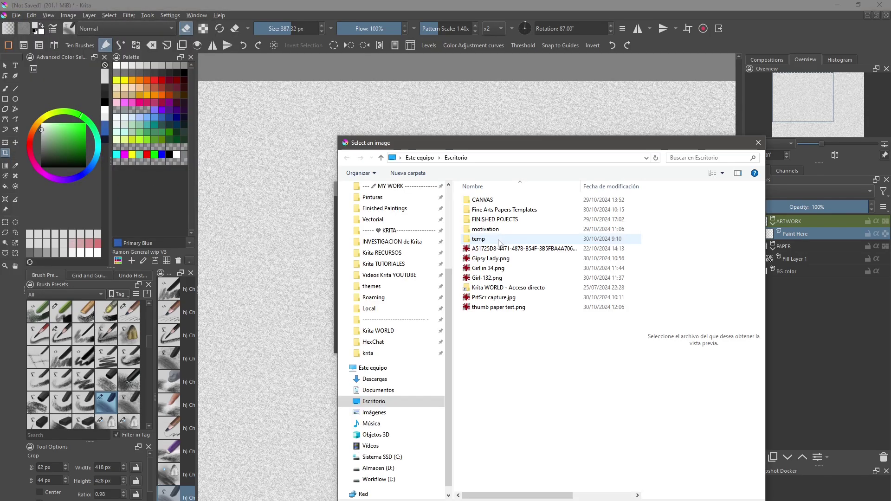
pyautogui.doubleClick(484, 308)
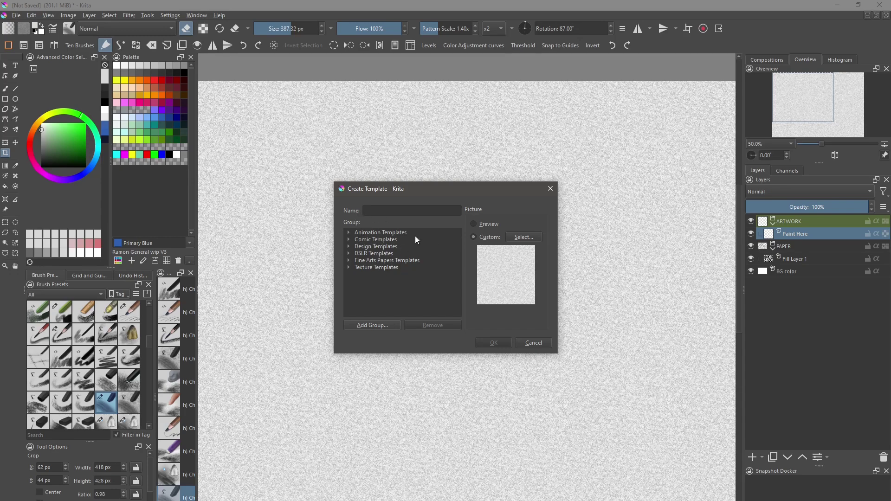
# Add a new Test template group and save the canvas as template Paper 01
pyautogui.click(372, 326)
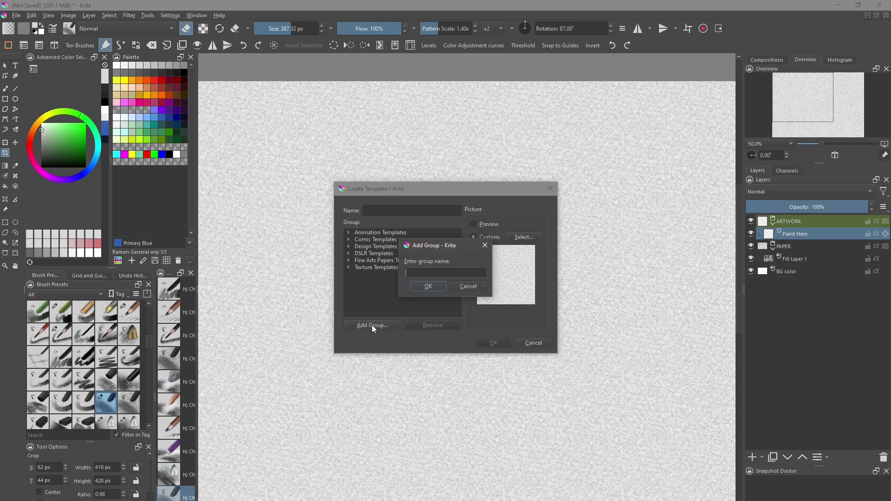
pyautogui.click(428, 287)
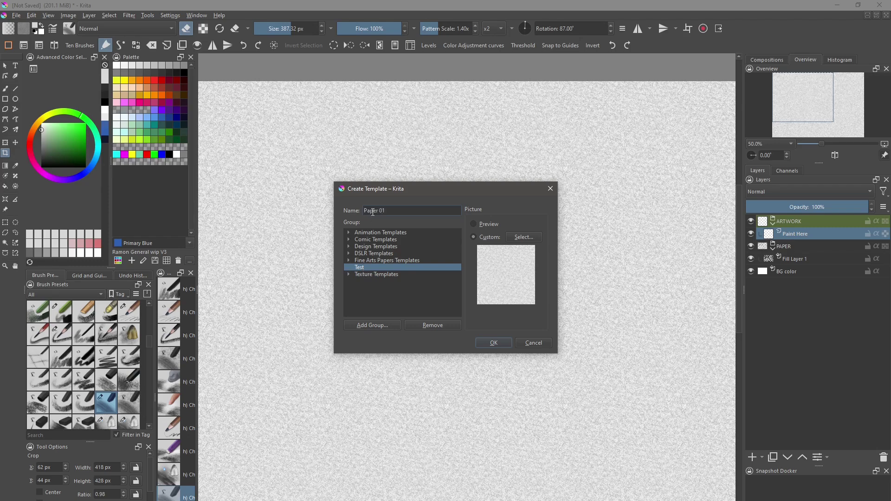
pyautogui.click(504, 343)
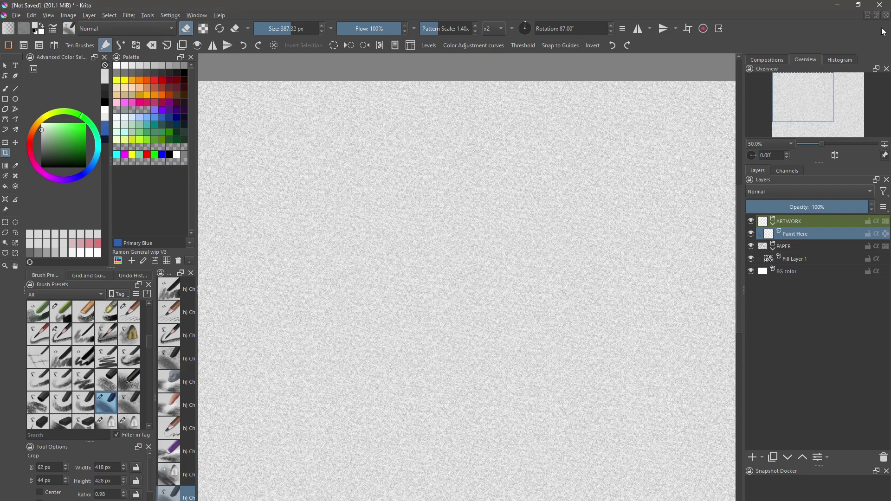
# Discard the untitled document, open a new document from Test > Paper 01, then quit Krita
pyautogui.click(886, 15)
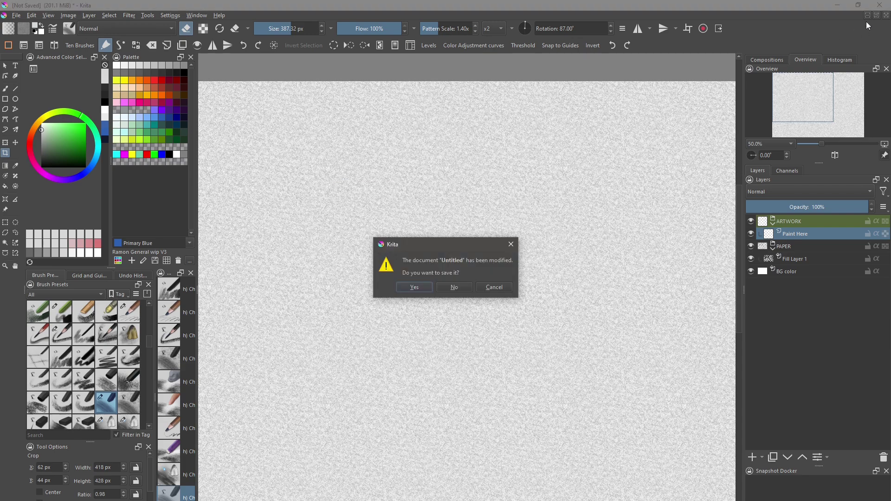
pyautogui.click(466, 289)
pyautogui.click(8, 15)
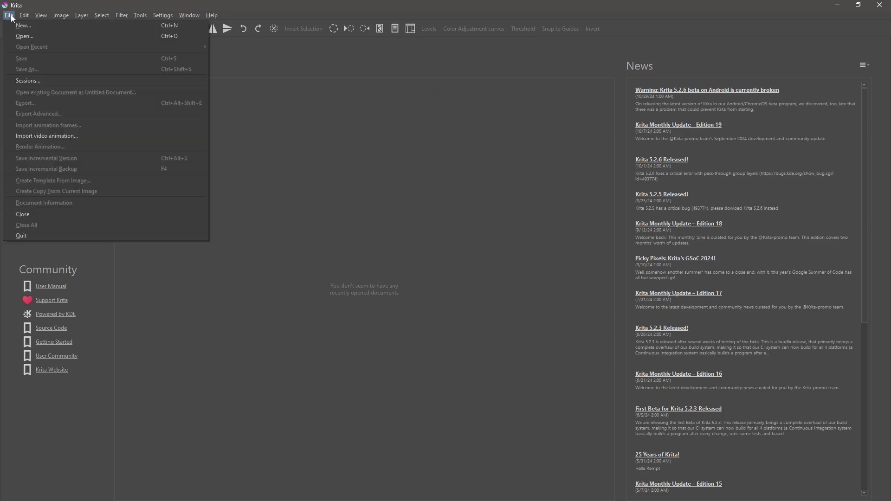
pyautogui.click(17, 27)
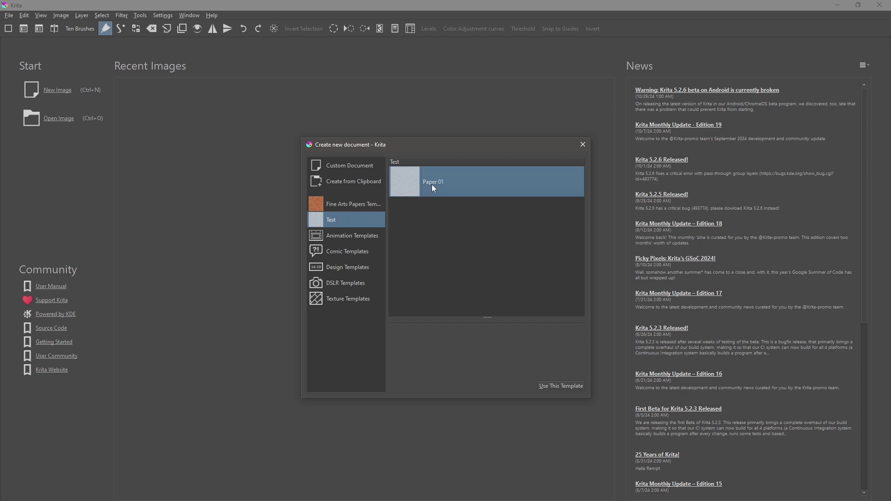
pyautogui.click(545, 388)
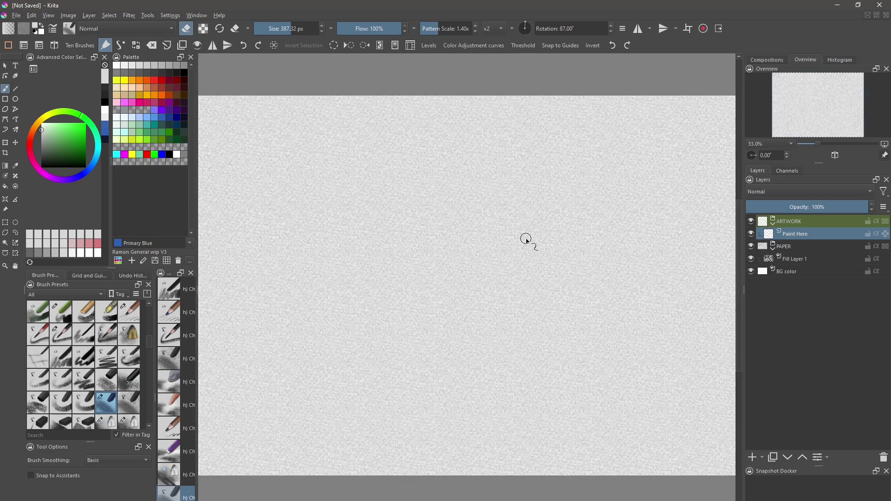
pyautogui.click(885, 18)
pyautogui.click(879, 5)
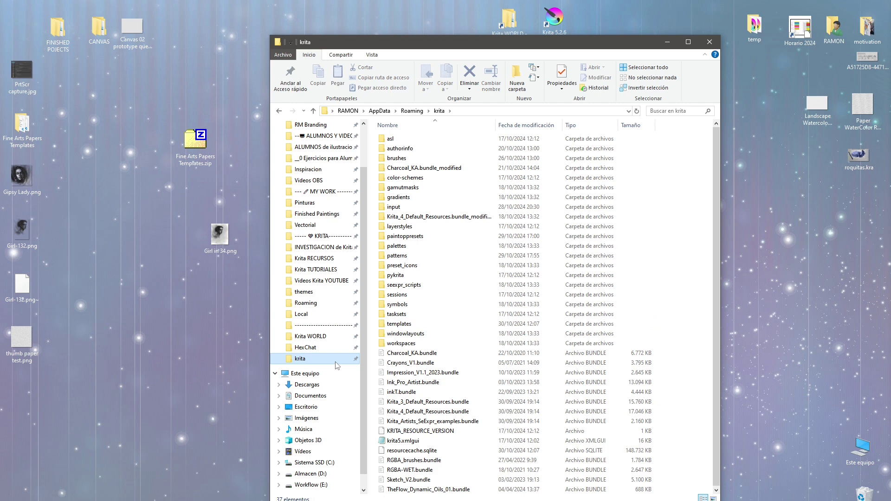
# Inspect Paper01.kra in .source and Paper01.png in .icon under templates\Test, then return to the krita folder
pyautogui.doubleClick(397, 325)
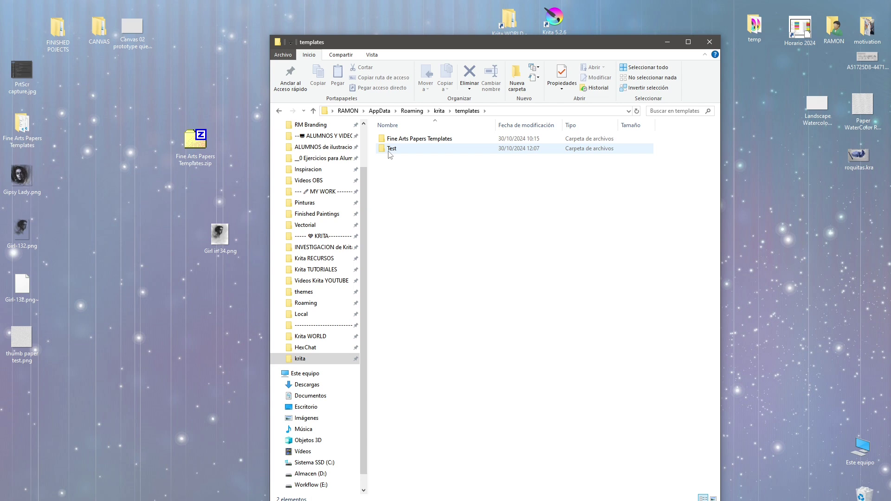
pyautogui.doubleClick(392, 155)
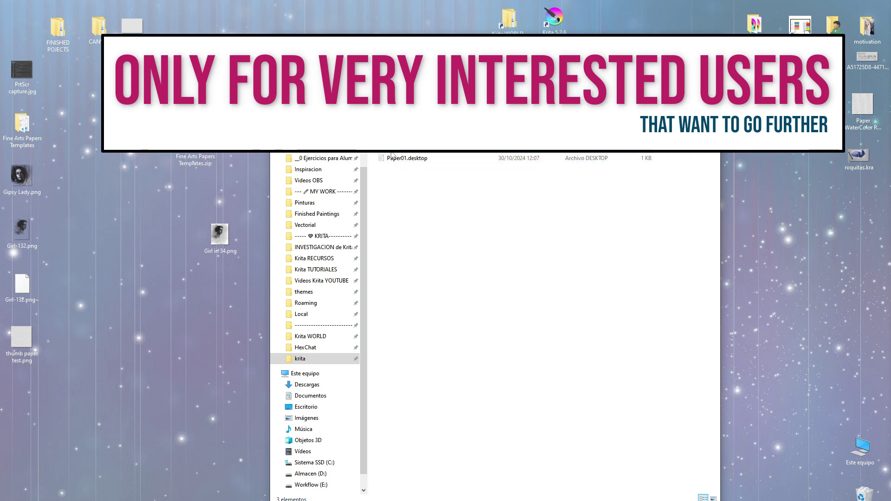
pyautogui.doubleClick(390, 147)
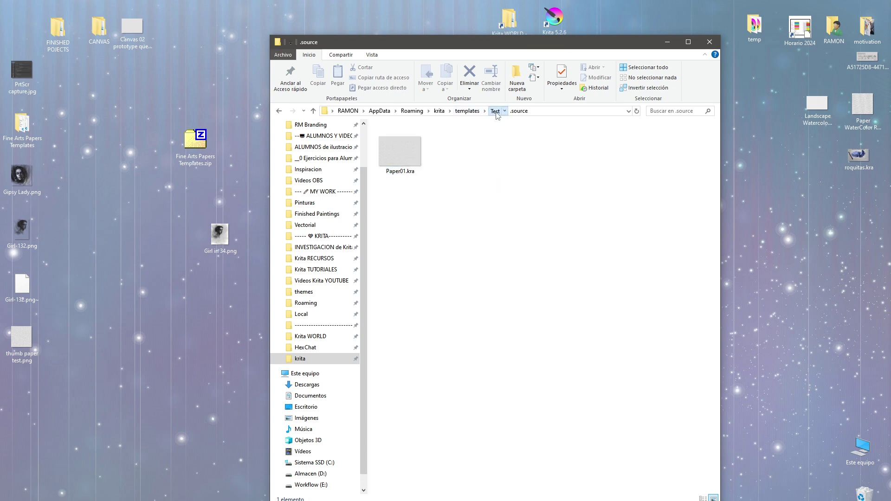
pyautogui.click(495, 111)
pyautogui.doubleClick(406, 138)
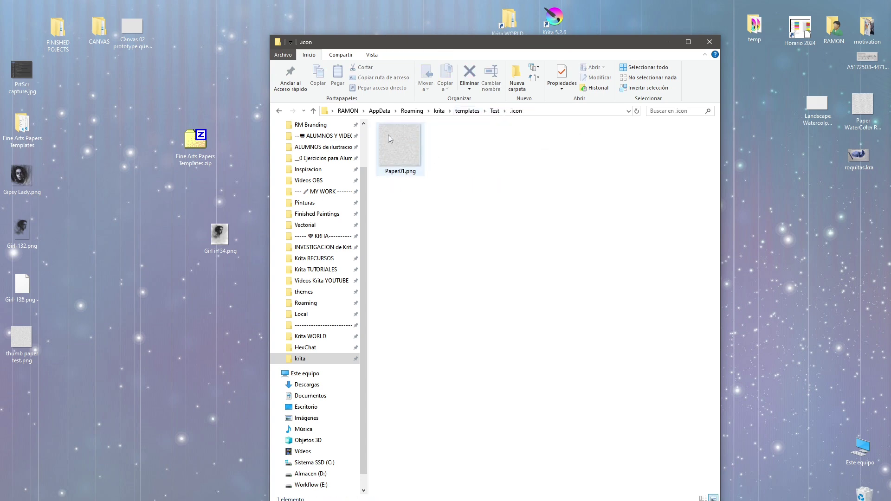
pyautogui.click(461, 111)
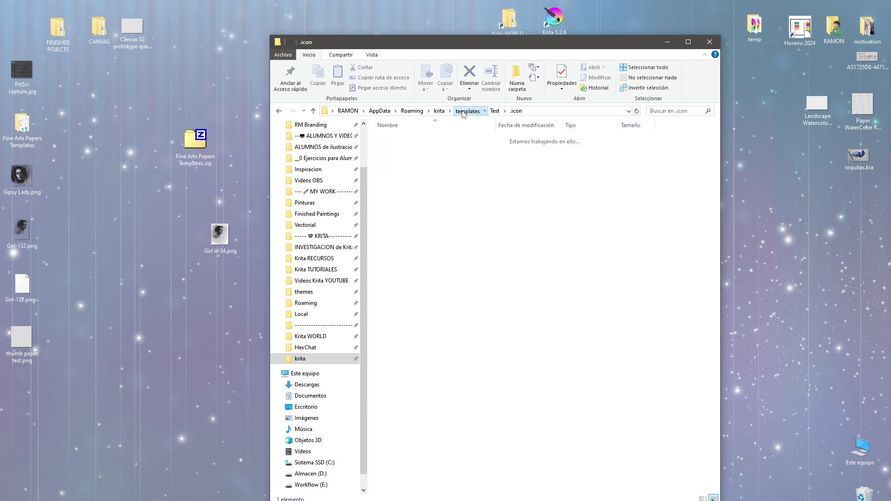
pyautogui.click(439, 112)
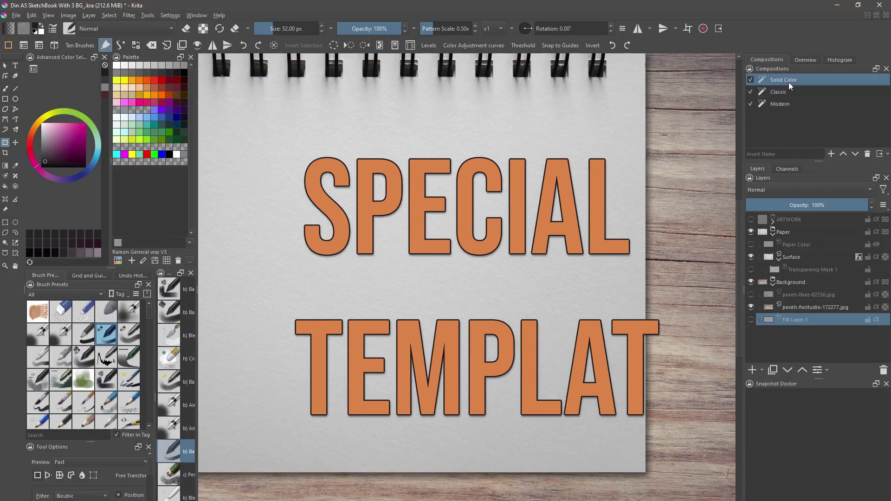
# Change the sketchbook's composition from Solid Color to Classic, then to Modern
pyautogui.click(782, 94)
pyautogui.click(784, 103)
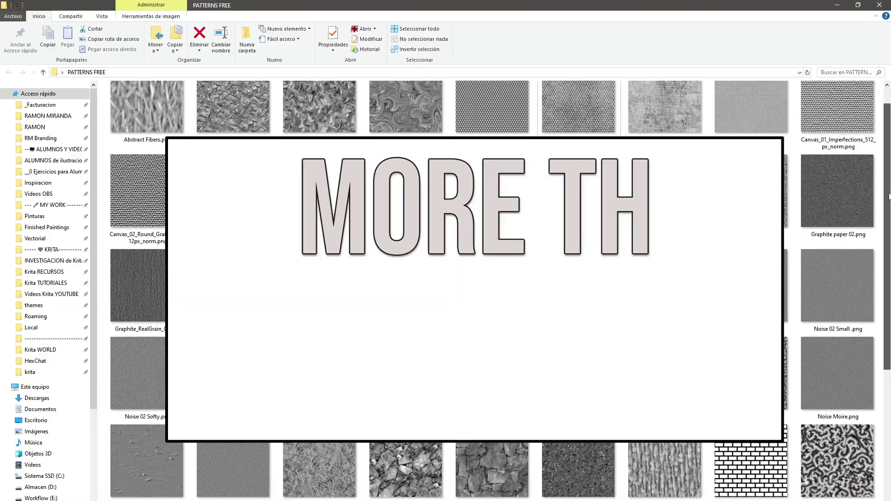
pyautogui.scroll(-5, 500, 291)
pyautogui.scroll(-5, 491, 291)
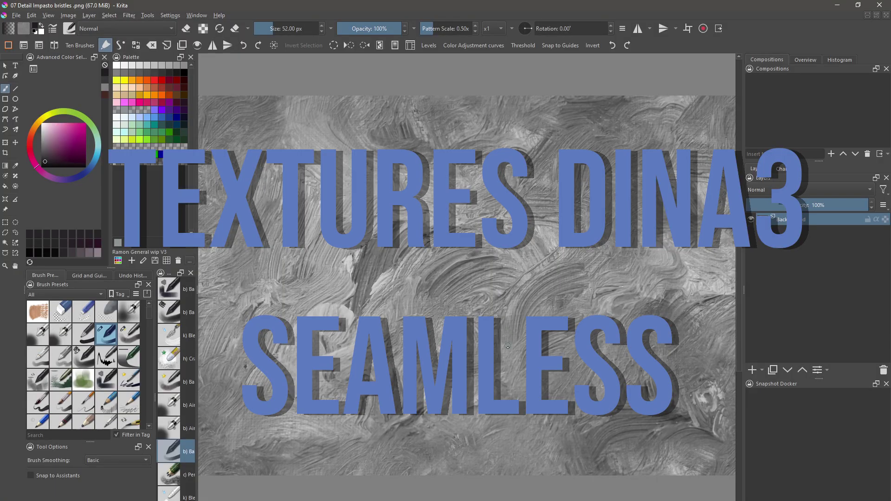
pyautogui.scroll(5, 498, 338)
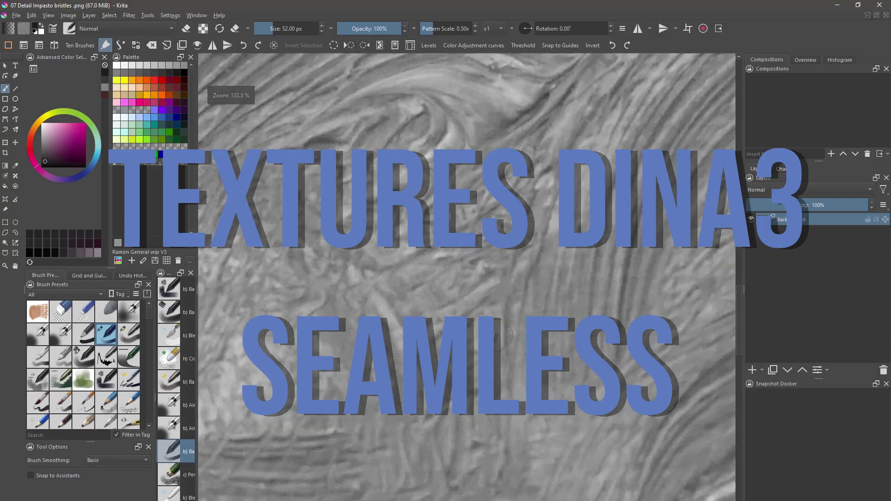
pyautogui.scroll(-5, 496, 335)
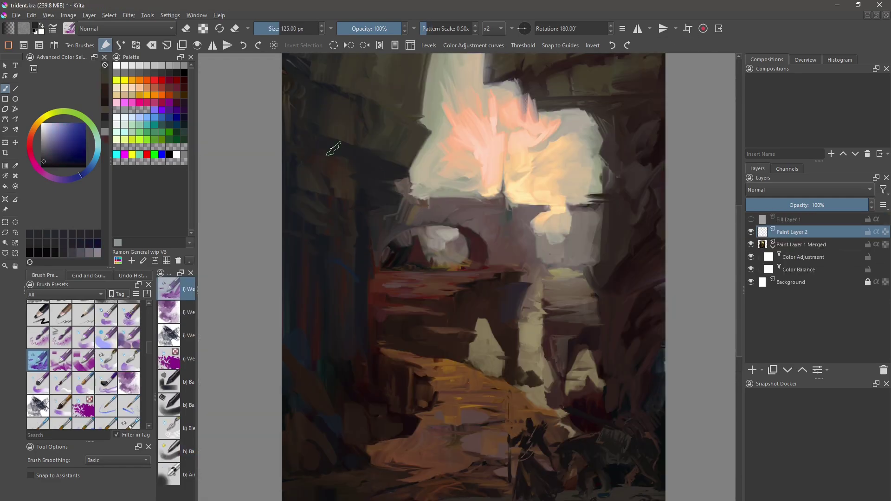
# Paint over the pink light near the arch with dark olive, reddish-brown and navy sampled from the painting
pyautogui.moveTo(483, 179); pyautogui.dragTo(367, 176)
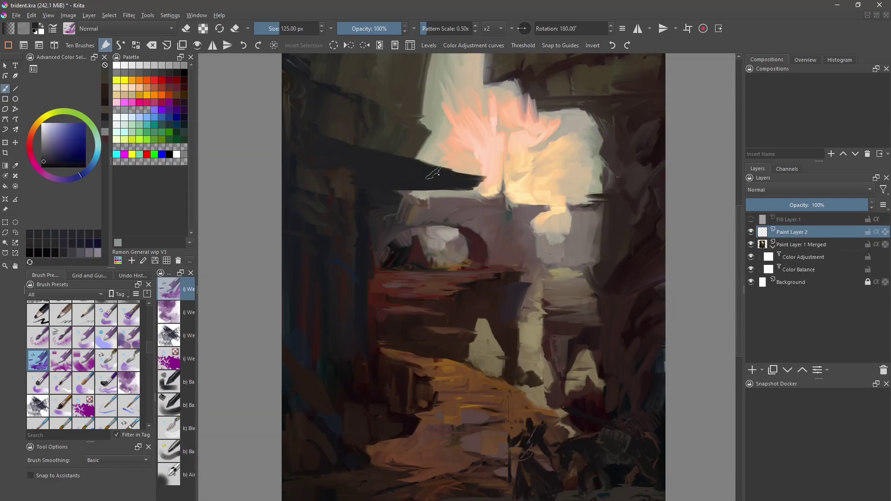
pyautogui.keyDown('ctrl'); pyautogui.click(446, 172); pyautogui.keyUp('ctrl')
pyautogui.moveTo(446, 172)
pyautogui.mouseDown()
pyautogui.moveTo(430, 151)
pyautogui.moveTo(425, 156)
pyautogui.mouseUp()
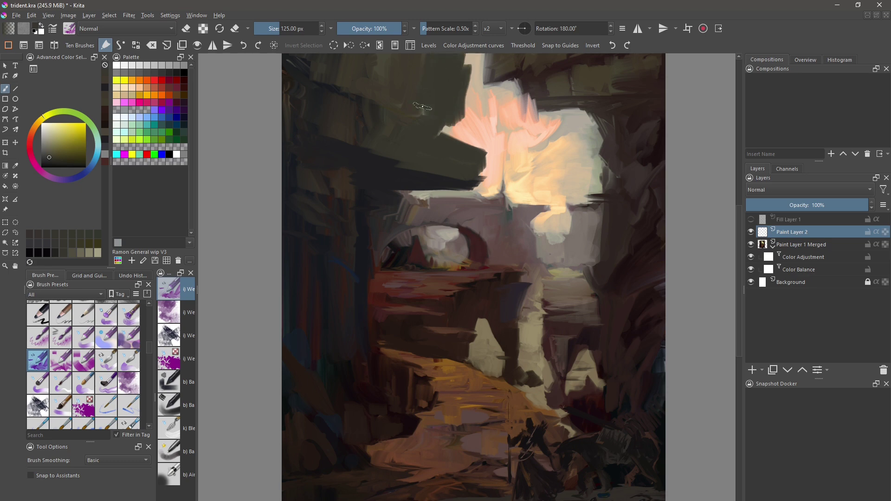
pyautogui.keyDown('ctrl'); pyautogui.click(536, 82); pyautogui.keyUp('ctrl')
pyautogui.keyDown('ctrl'); pyautogui.click(376, 60); pyautogui.keyUp('ctrl')
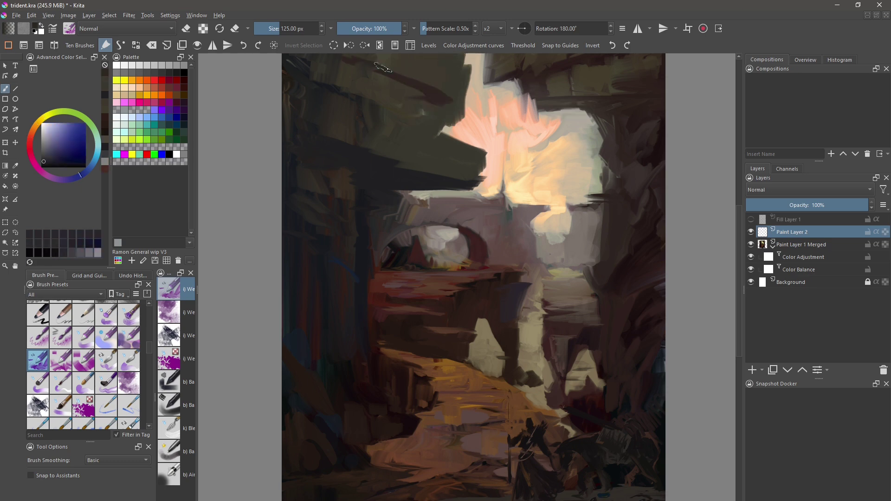
pyautogui.keyDown('ctrl'); pyautogui.click(464, 137); pyautogui.keyUp('ctrl')
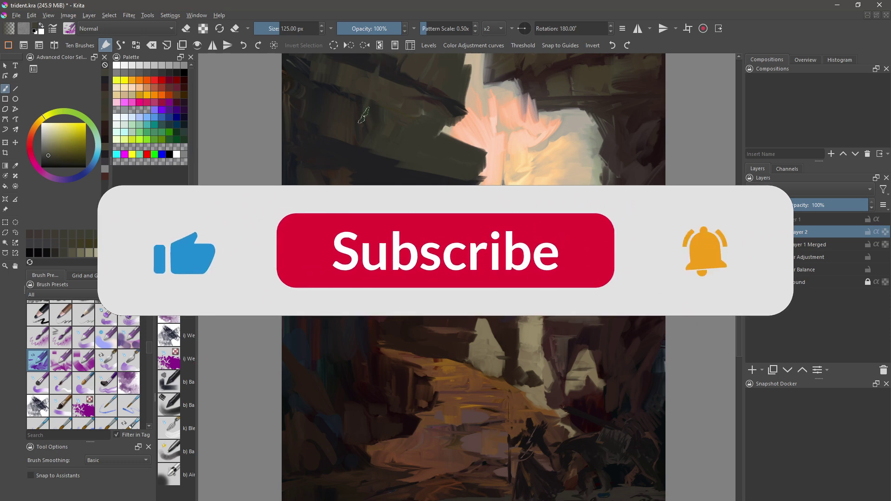
pyautogui.keyDown('ctrl'); pyautogui.click(345, 71); pyautogui.keyUp('ctrl')
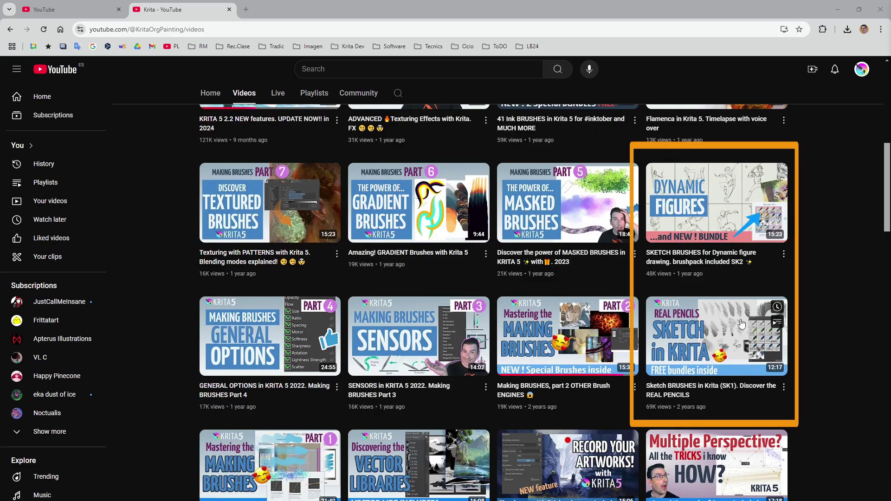
pyautogui.scroll(-7, 782, 334)
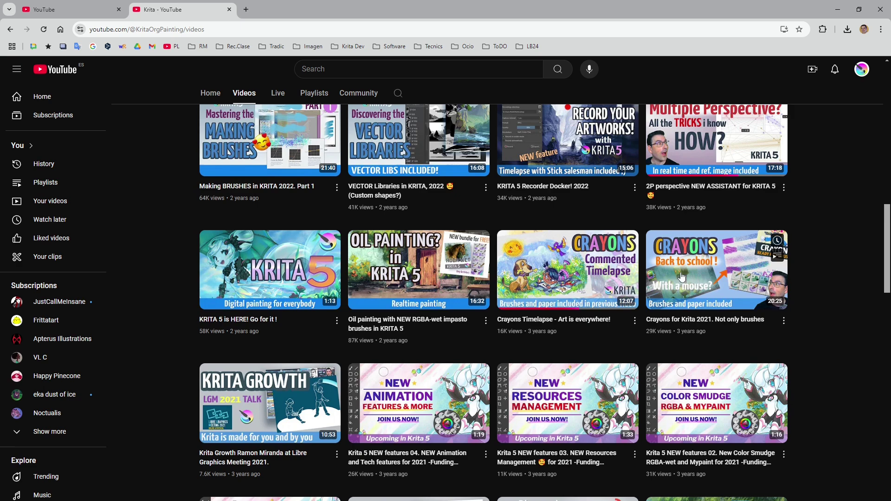
pyautogui.scroll(-8, 594, 293)
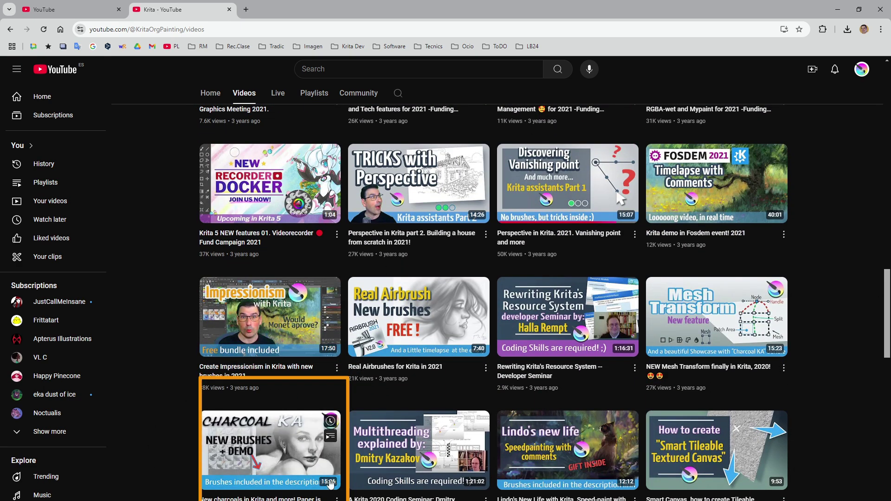
pyautogui.moveTo(222, 457)
pyautogui.moveTo(509, 420)
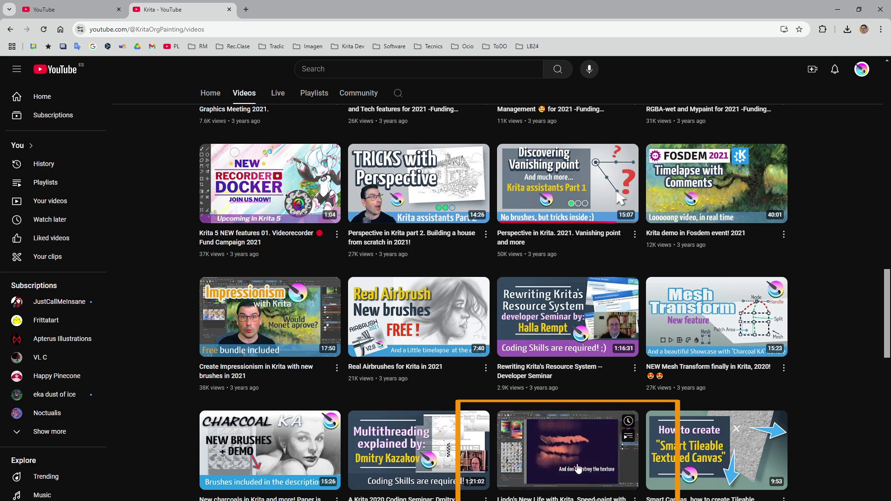
pyautogui.moveTo(689, 406)
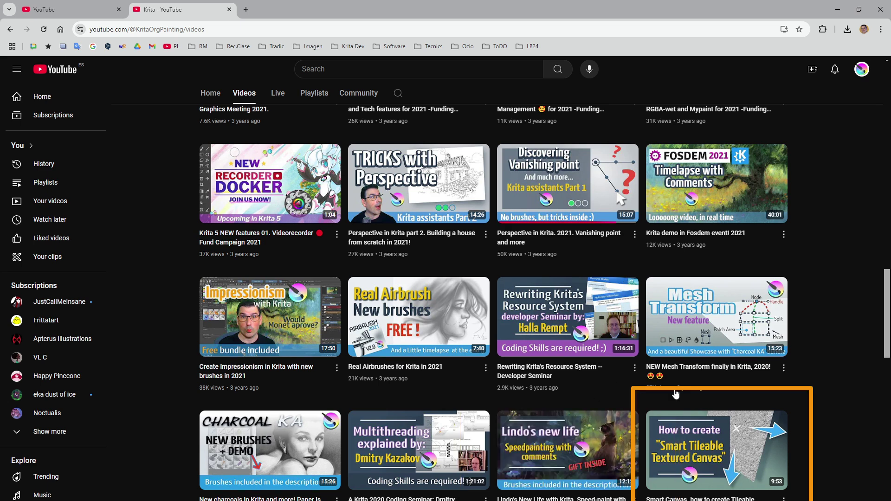